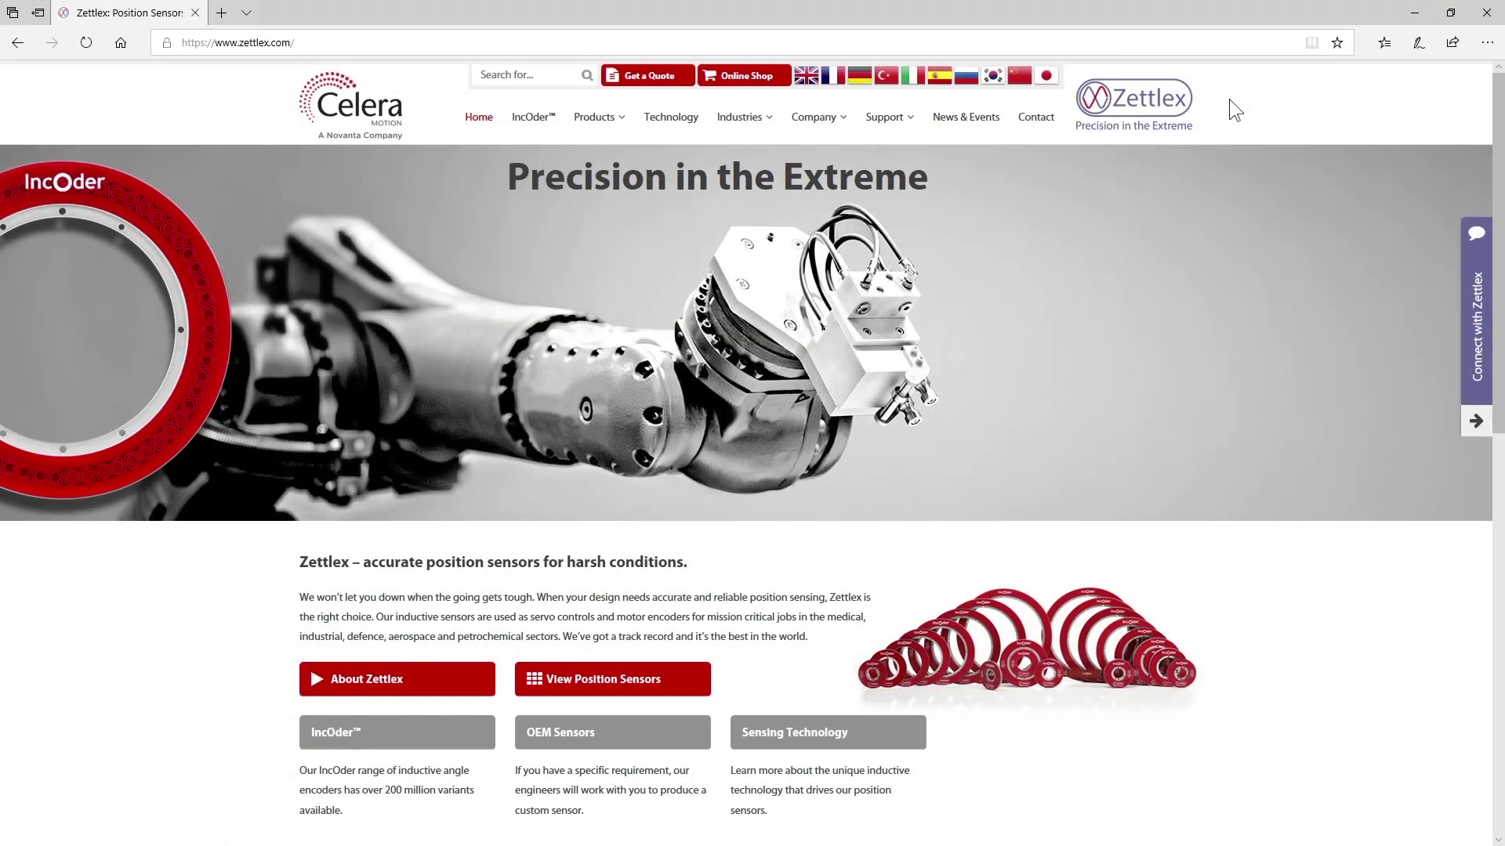
- Open the online shop's Midi IncOder Range (75 - 300mm) and bring up its Configure & Buy section
click(780, 86)
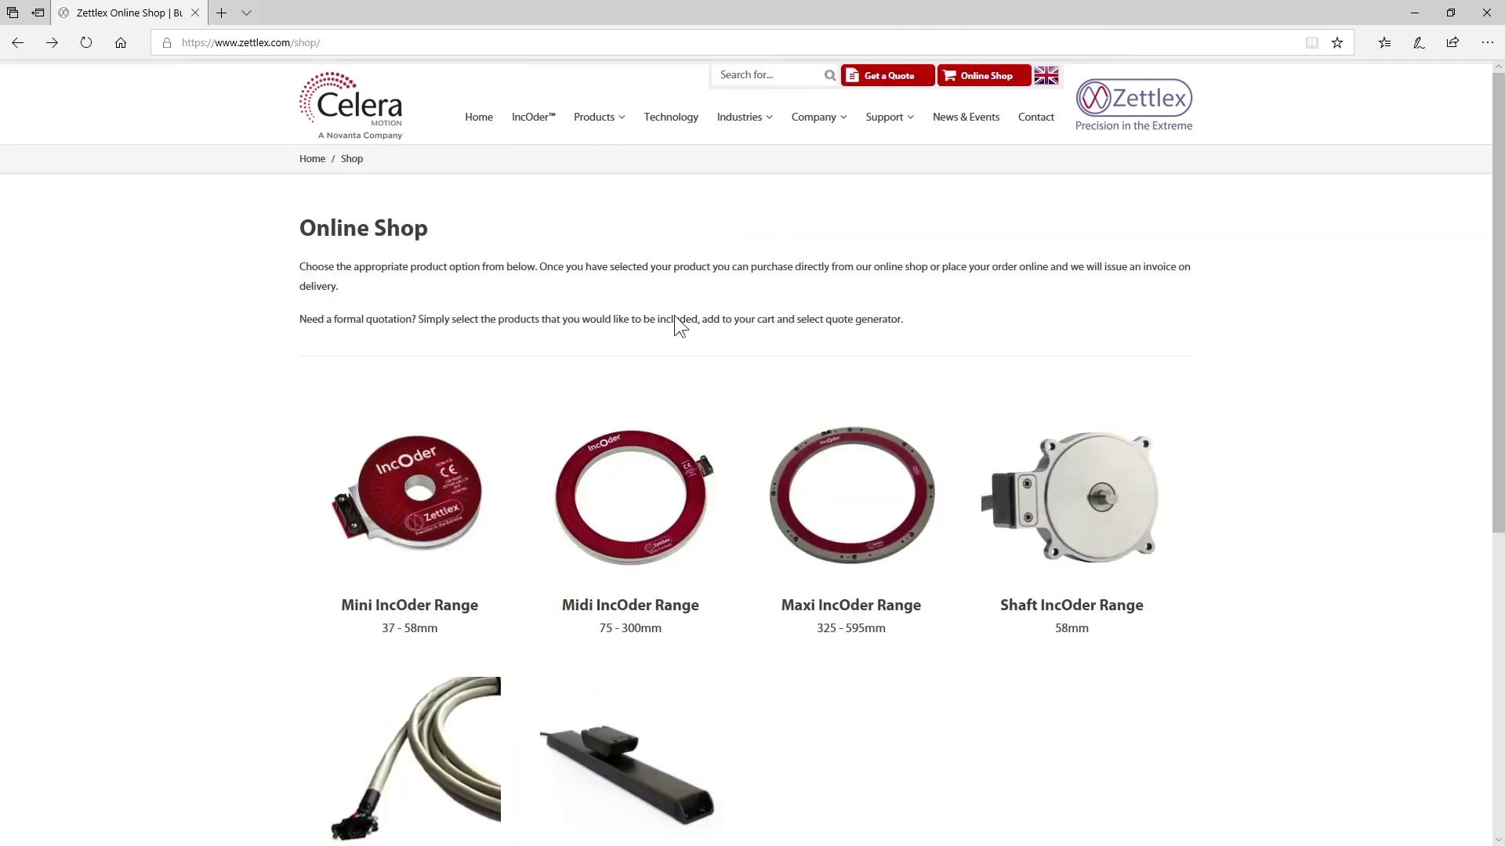
click(635, 507)
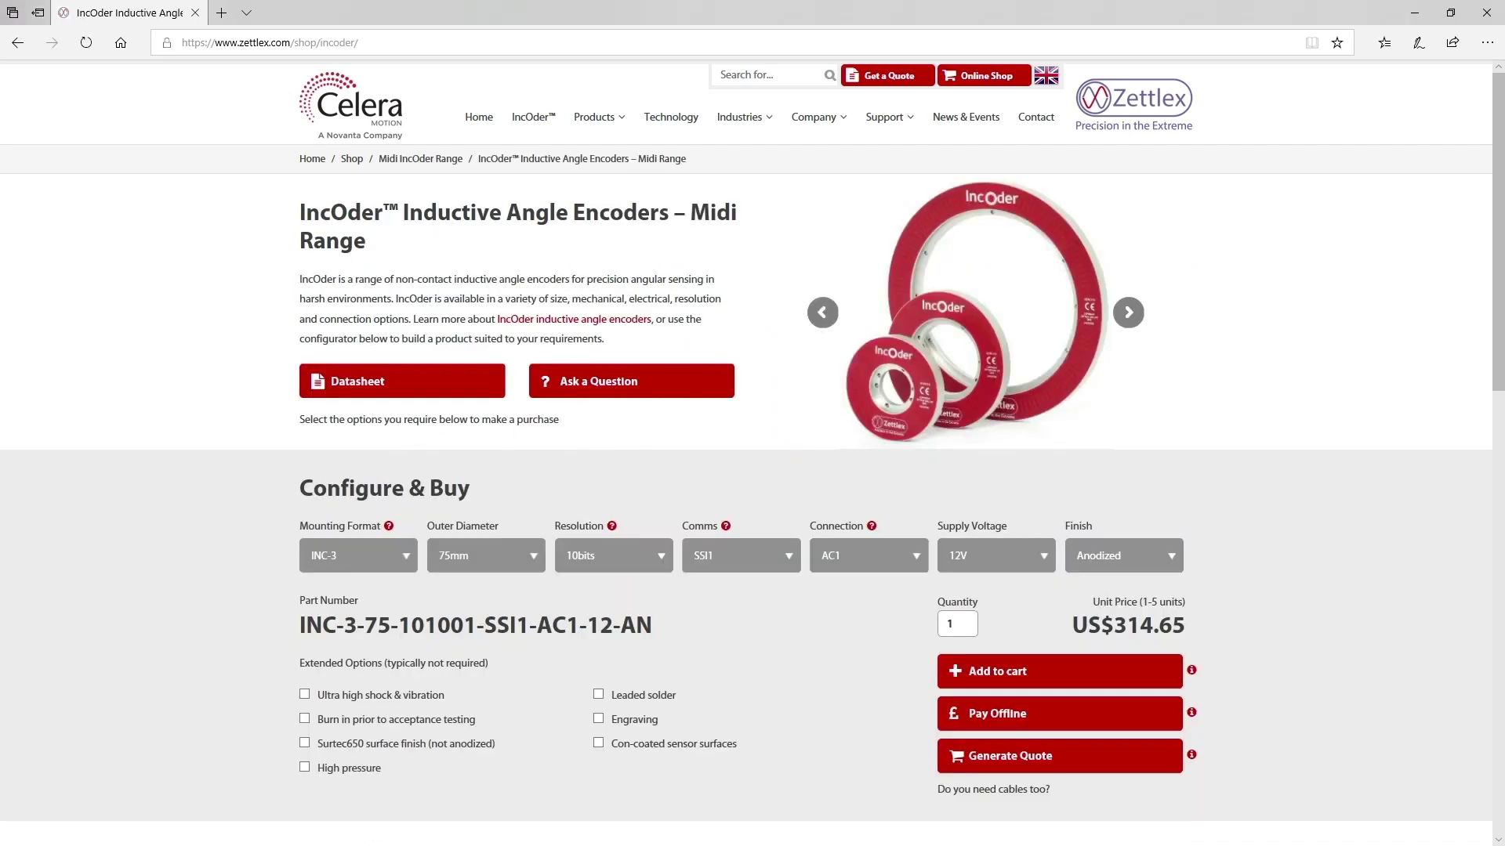
scroll(752, 439, down, 2)
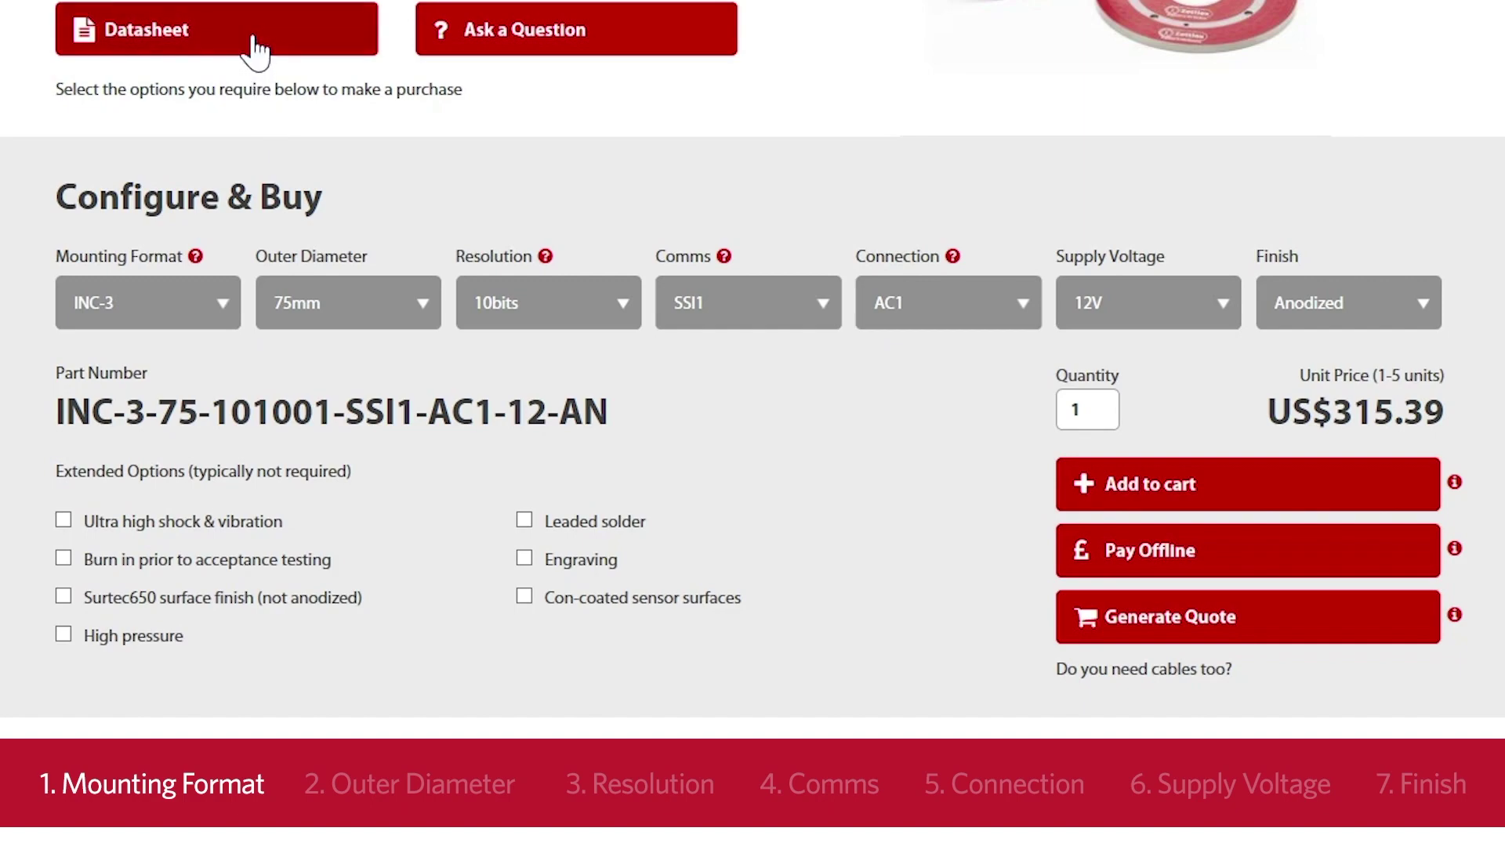
- Open the Midi range datasheet and examine the INC-3 screw mount drawings and dimension table
click(254, 47)
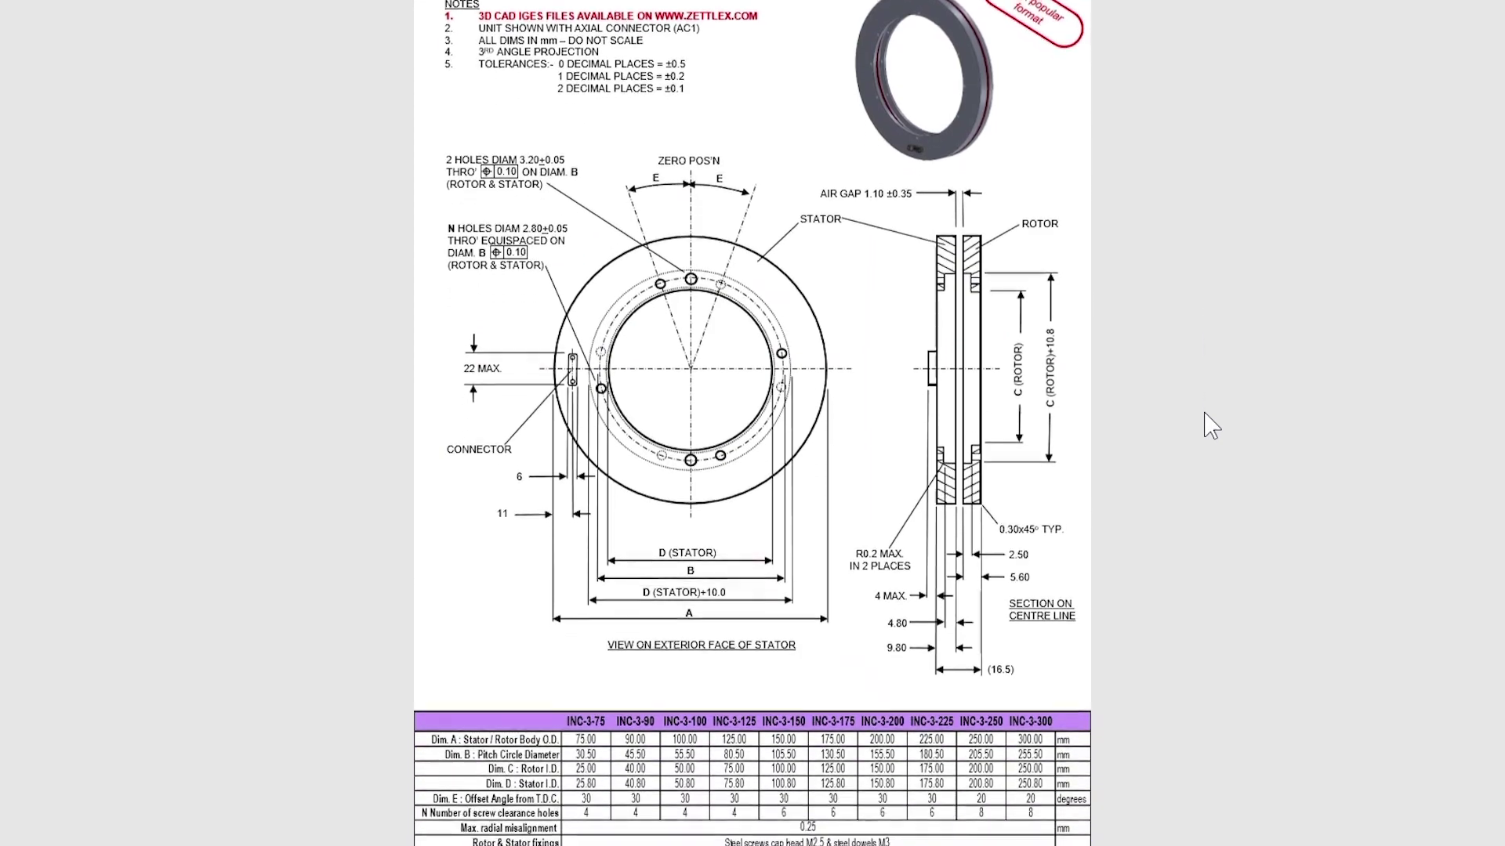
scroll(1210, 426, down, 5)
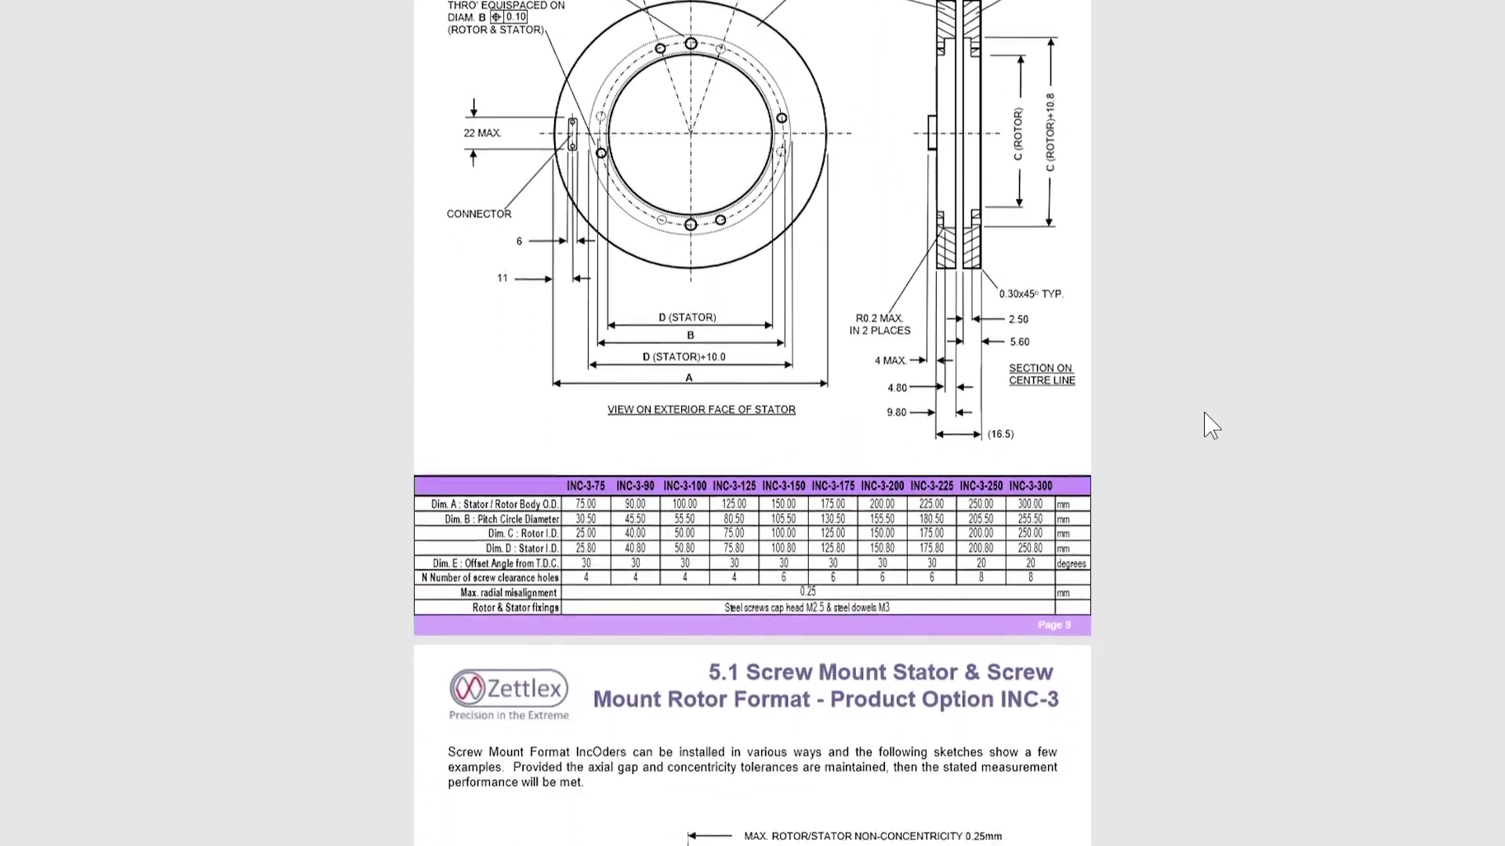
scroll(1211, 426, down, 6)
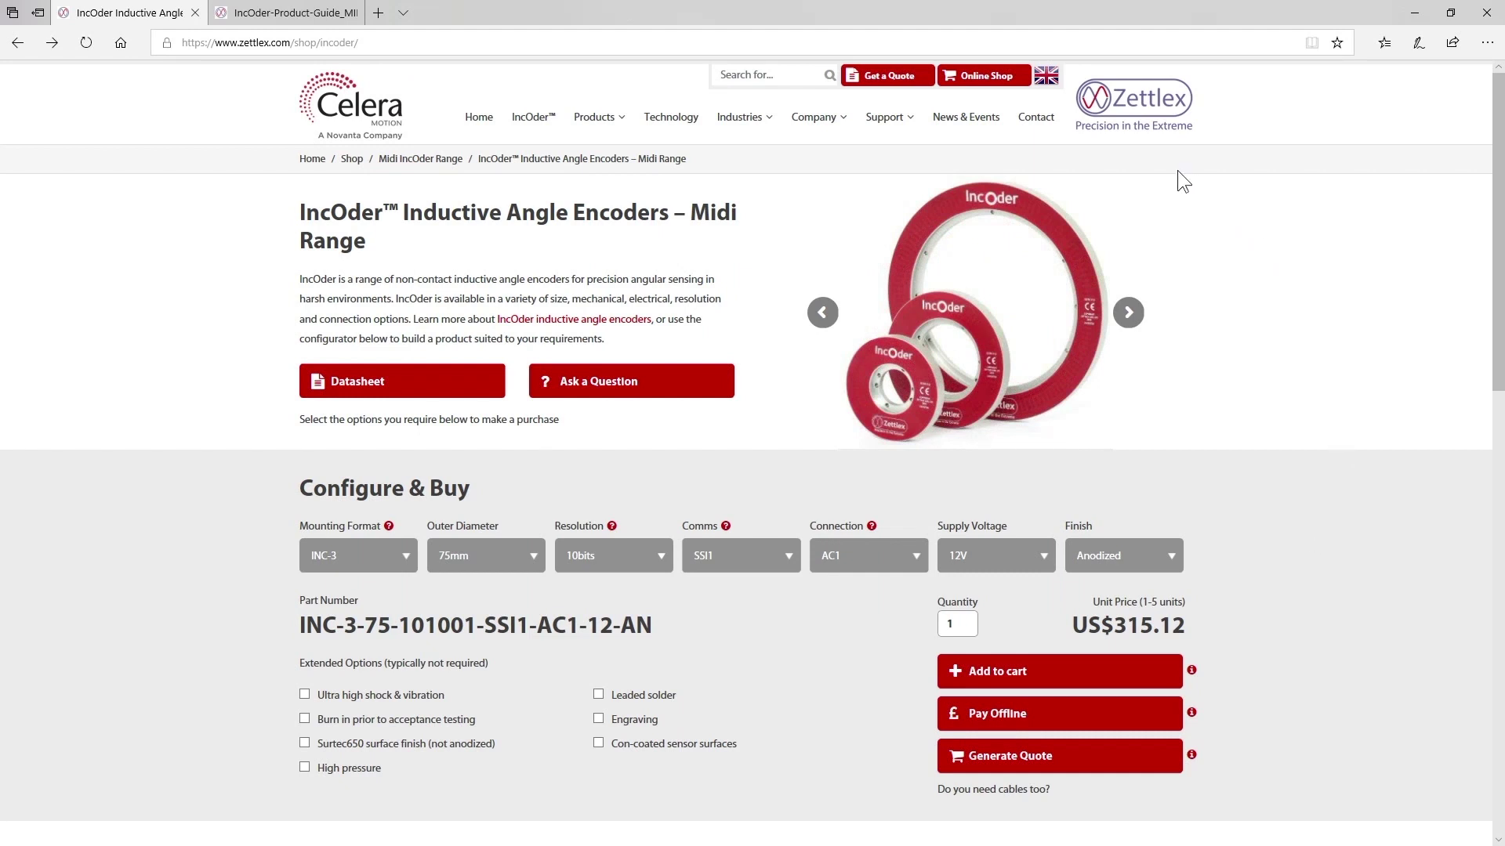
- Open the support page with CAD files and expand the rotor files for the 75mm IncOder
mouse_move(908, 119)
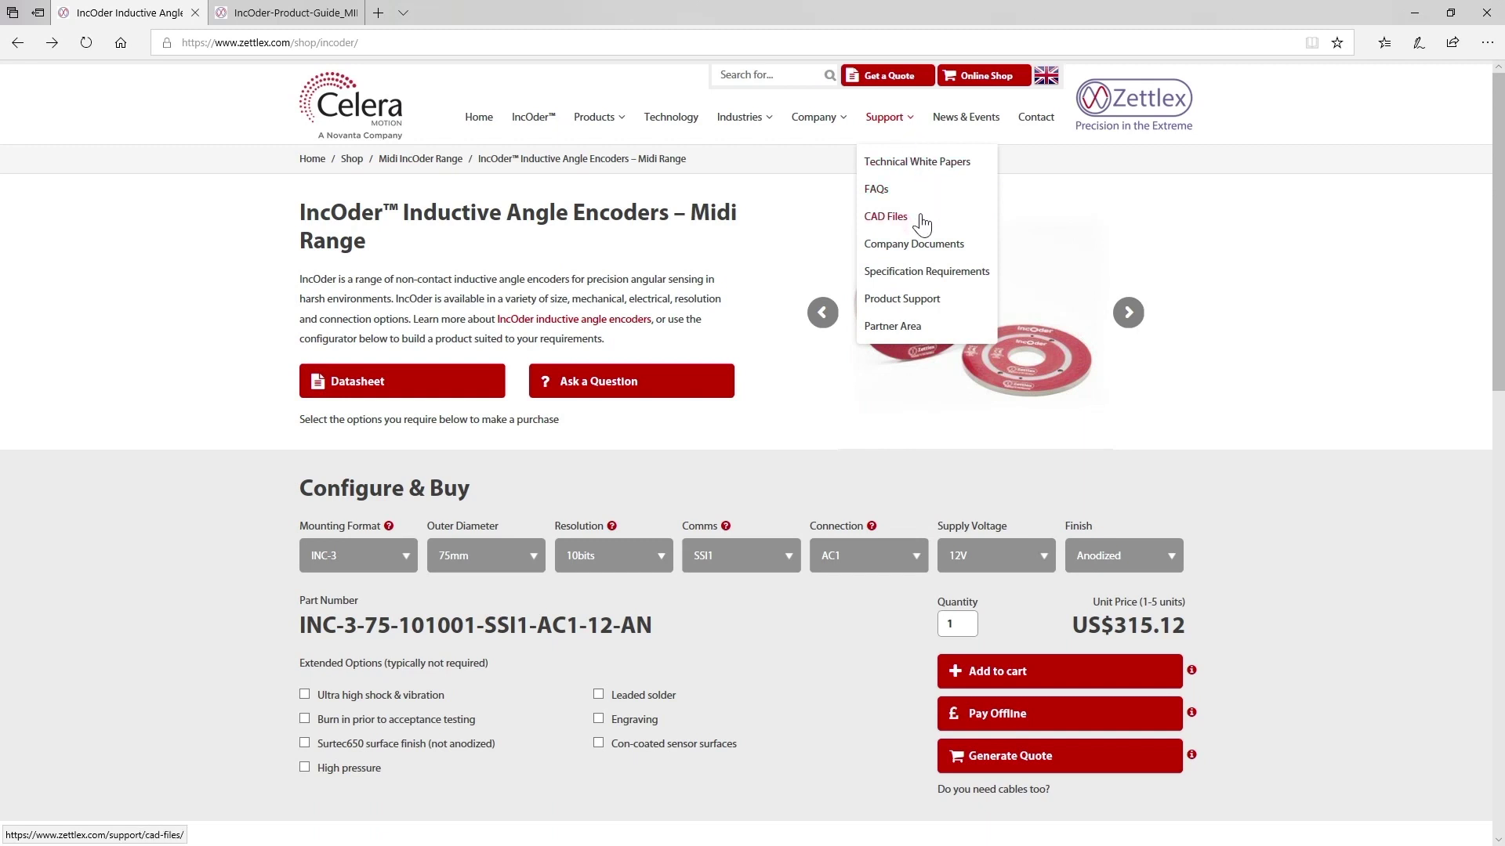
click(887, 217)
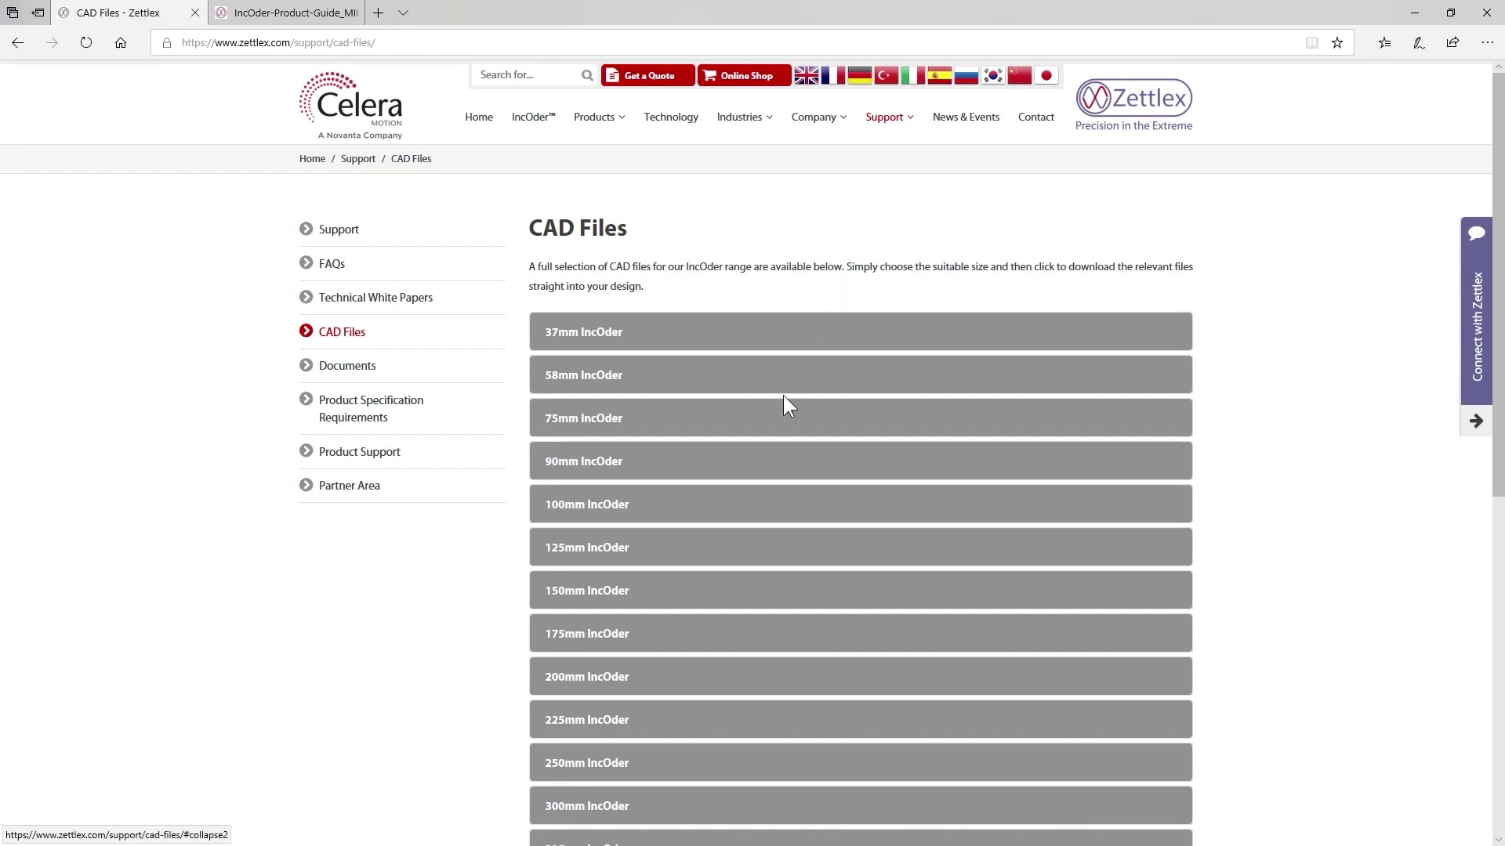
click(782, 424)
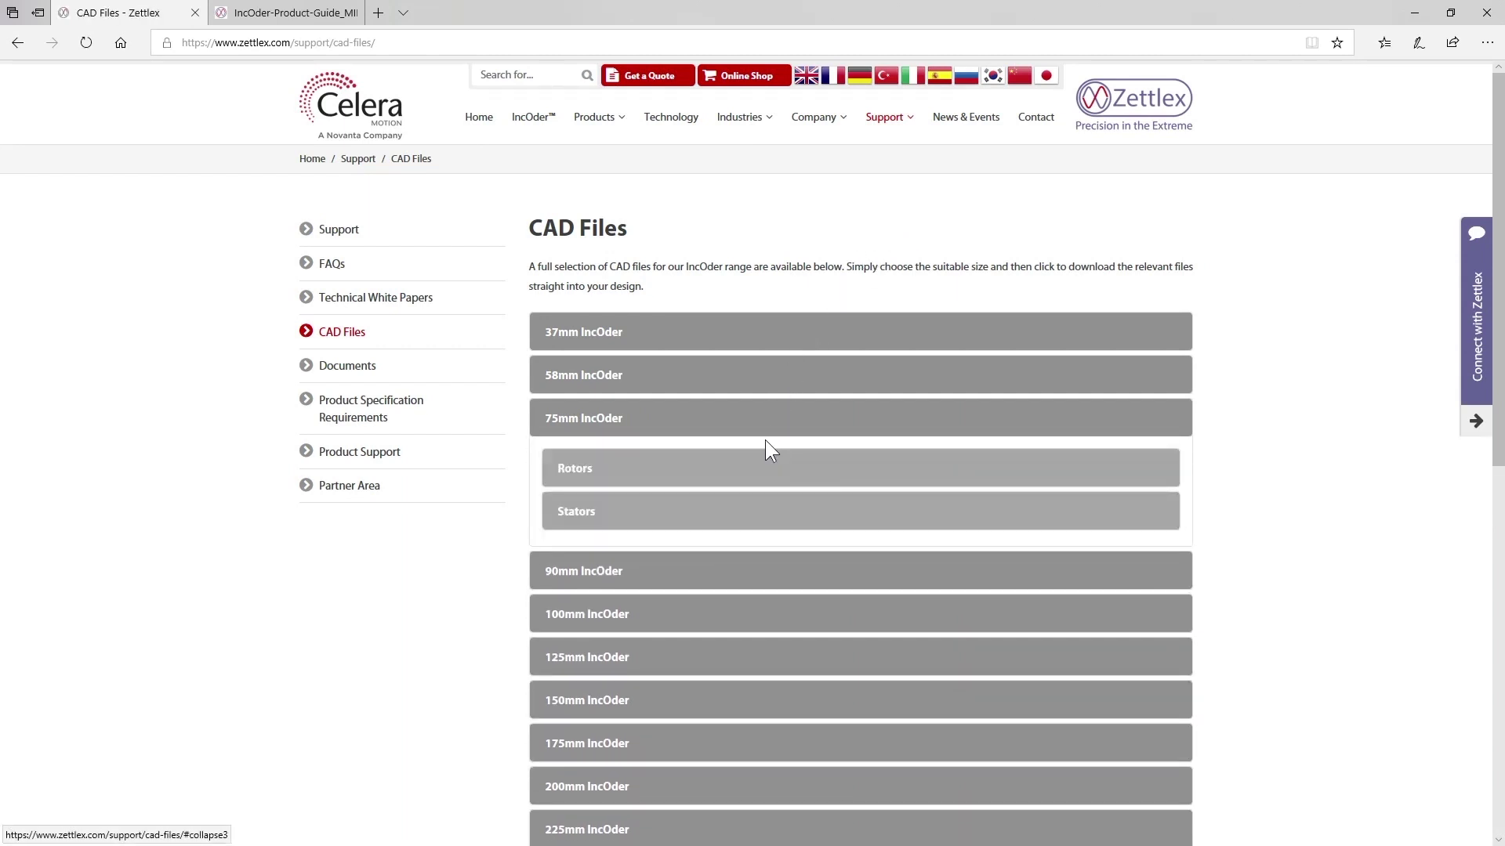
click(650, 480)
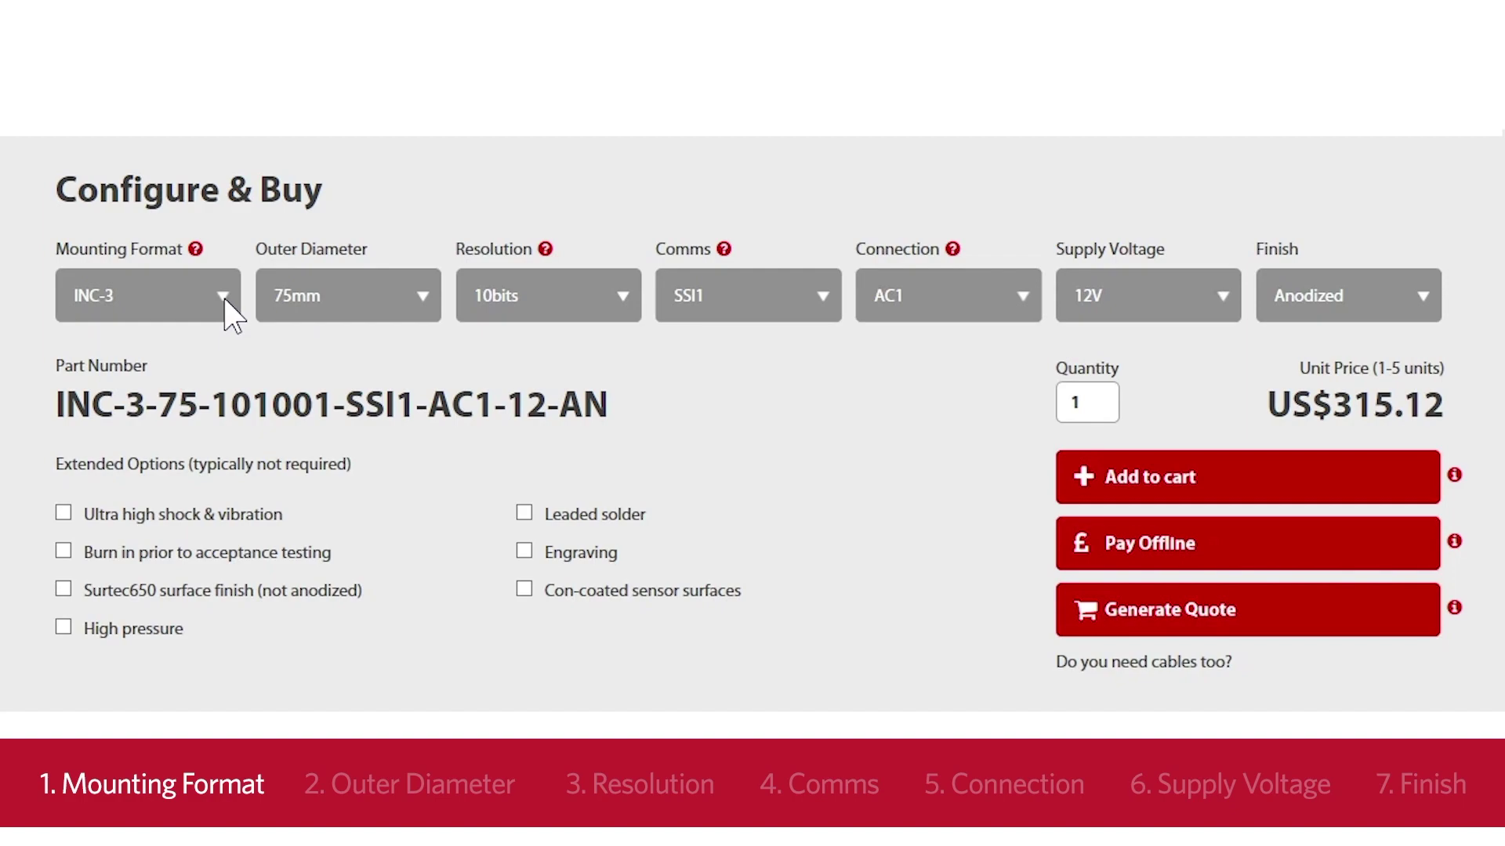
- Review the explanation of the mounting format codes and the available mounting format choices, keeping INC-3
click(197, 260)
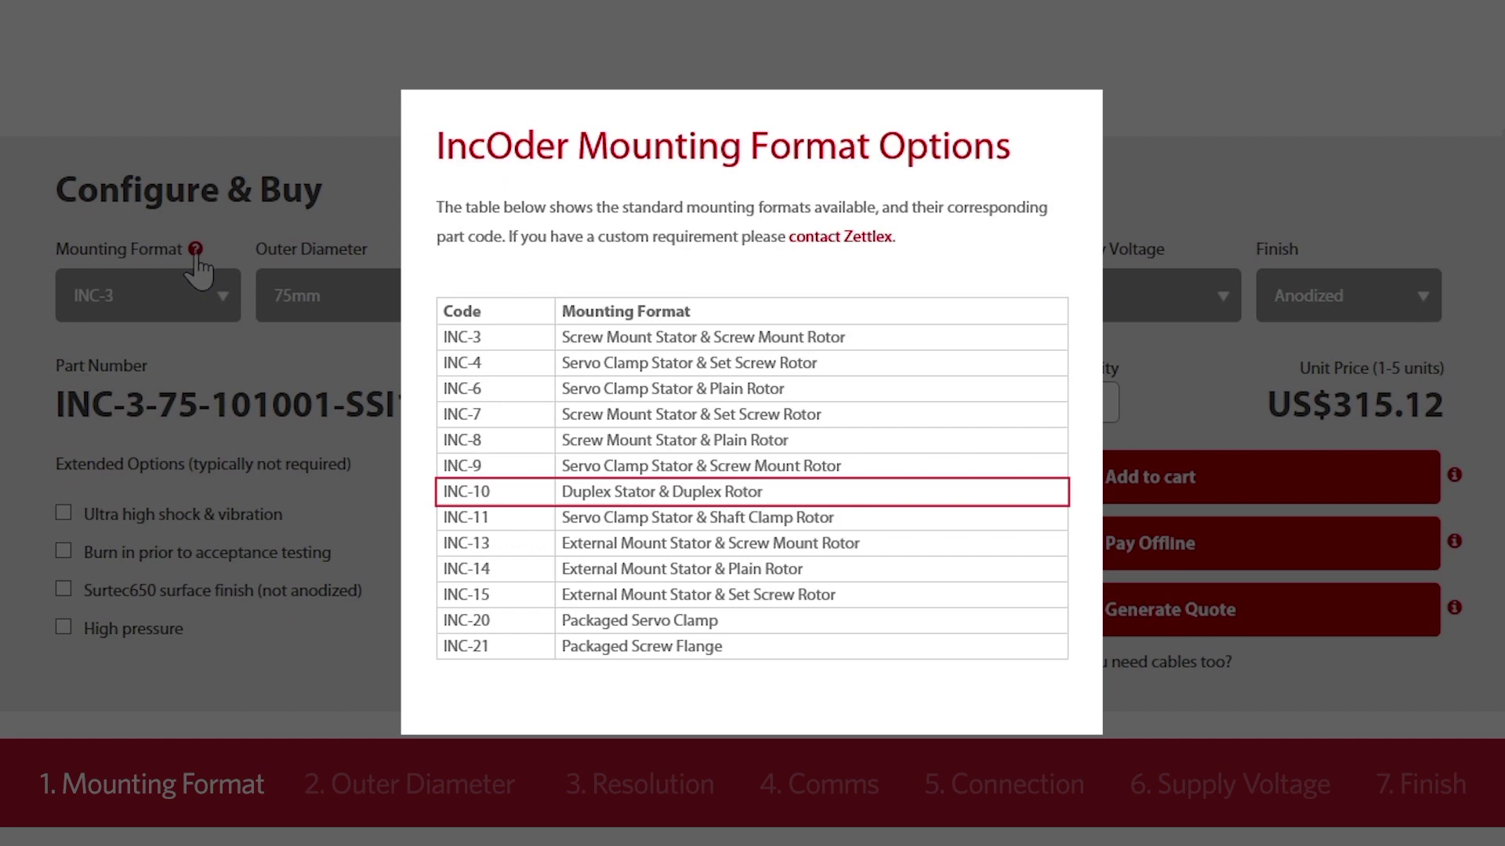
click(196, 257)
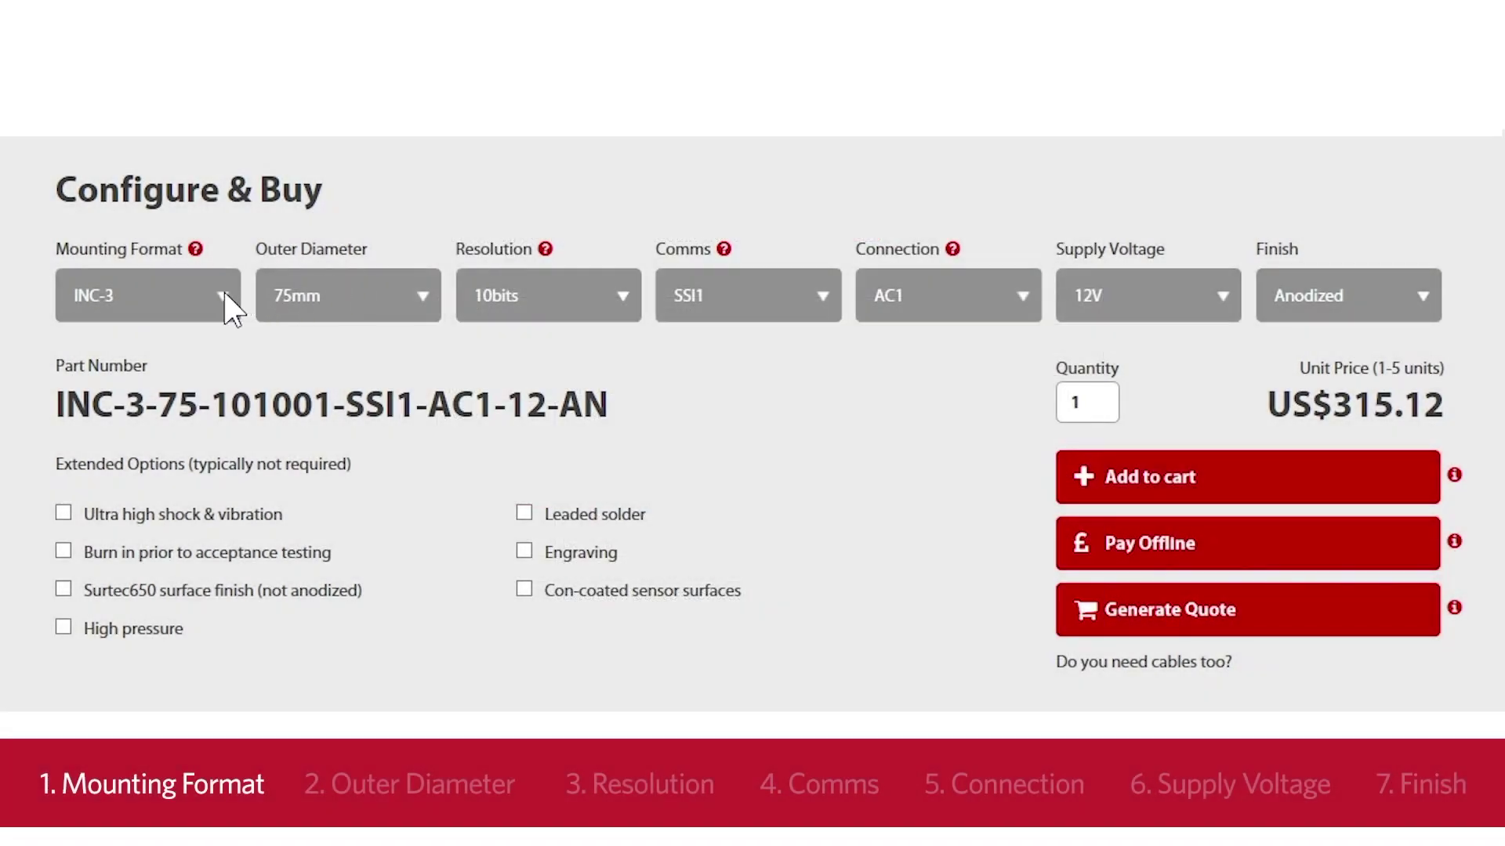
click(225, 307)
click(222, 295)
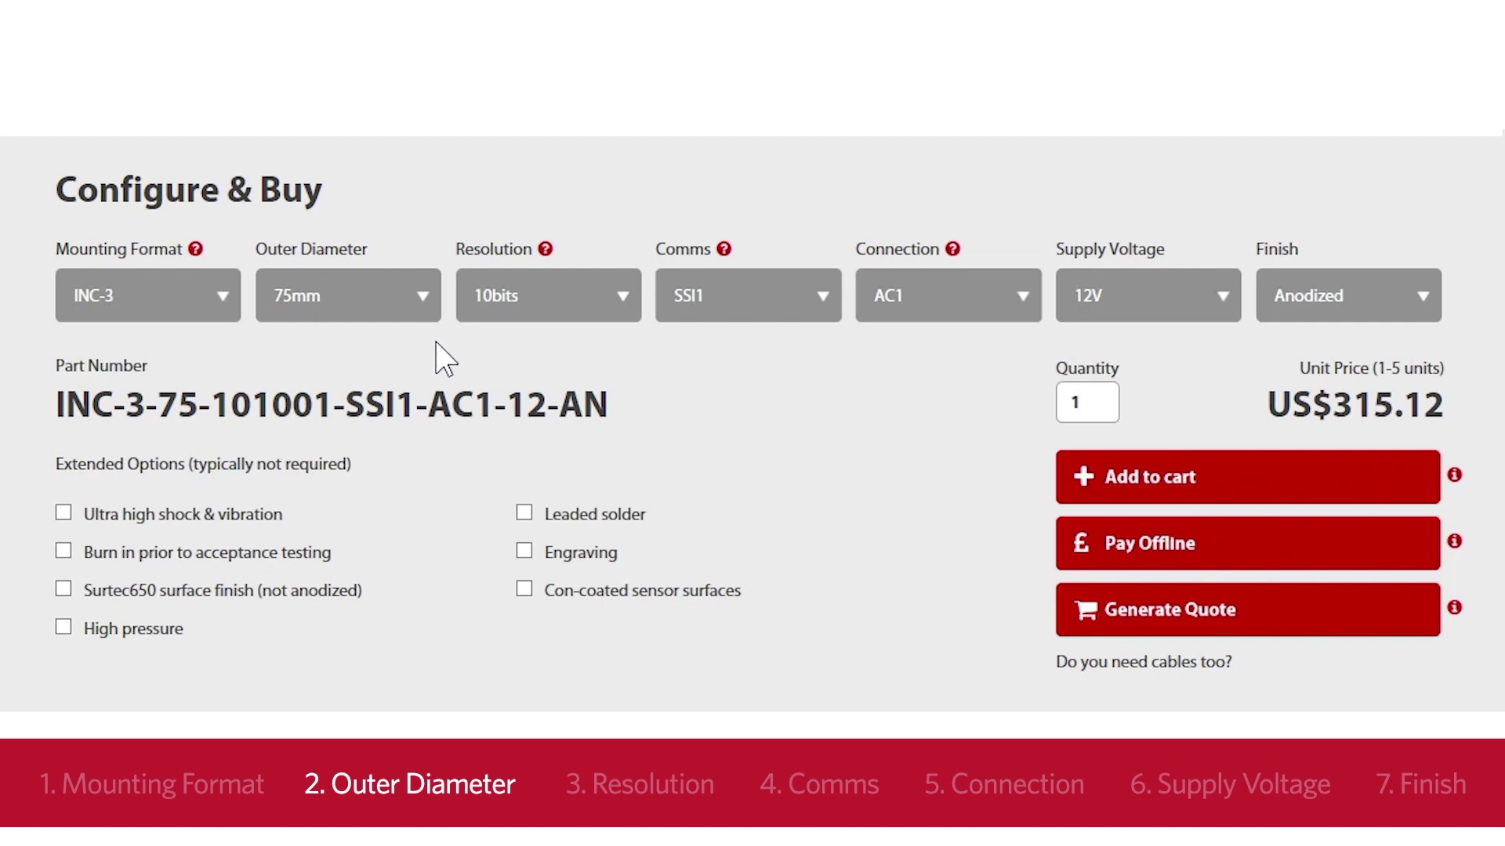
- Choose 75mm as the outer diameter and open the explanation of the resolution options
click(423, 297)
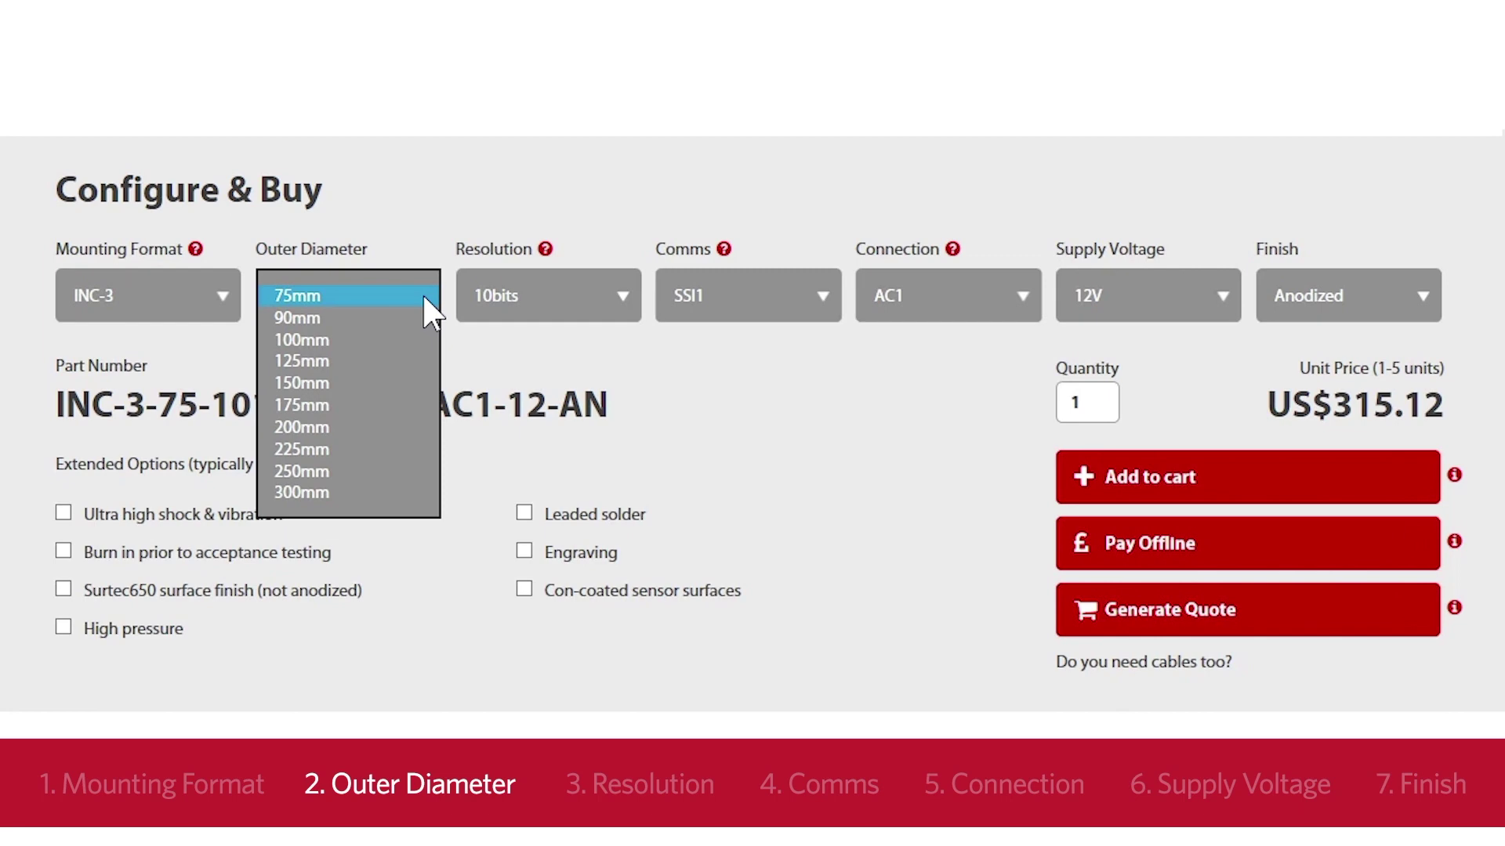
click(424, 297)
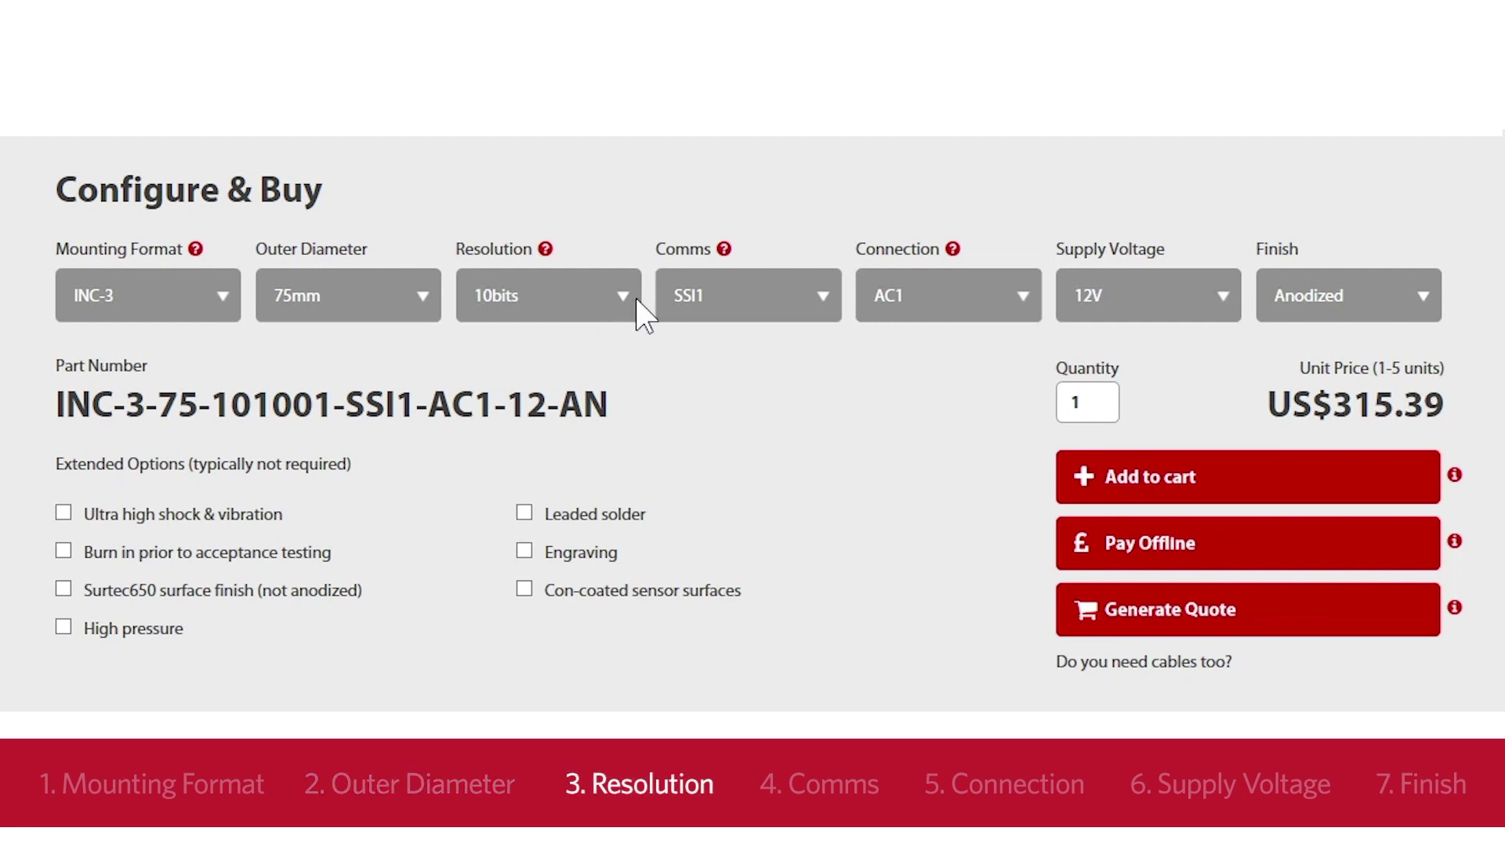
click(544, 249)
- Set Comms to ABZ1, switch the resolution to Pulses and go to the pulses number entry
click(823, 297)
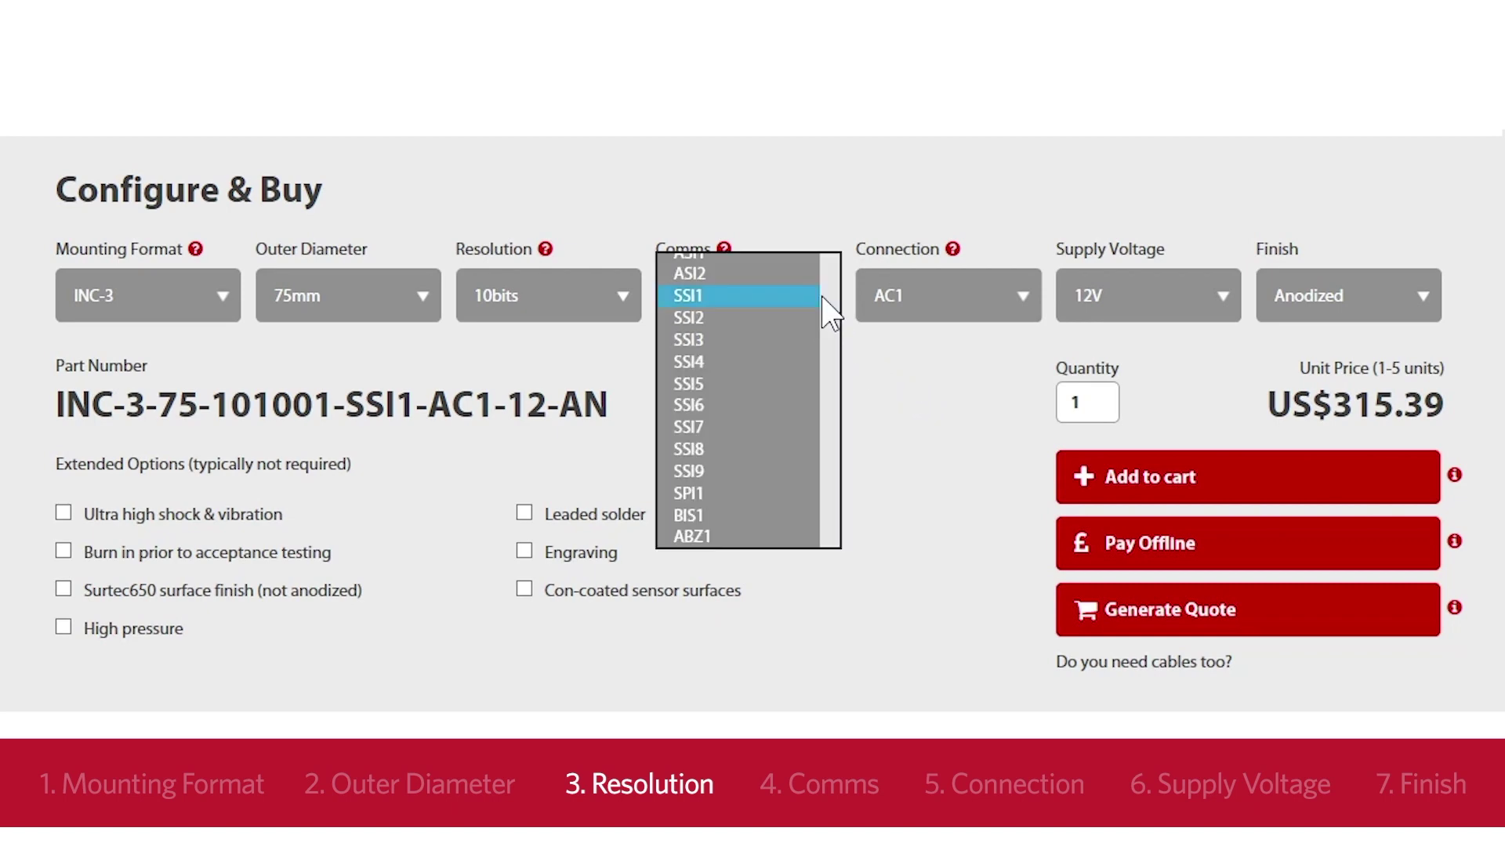
click(721, 532)
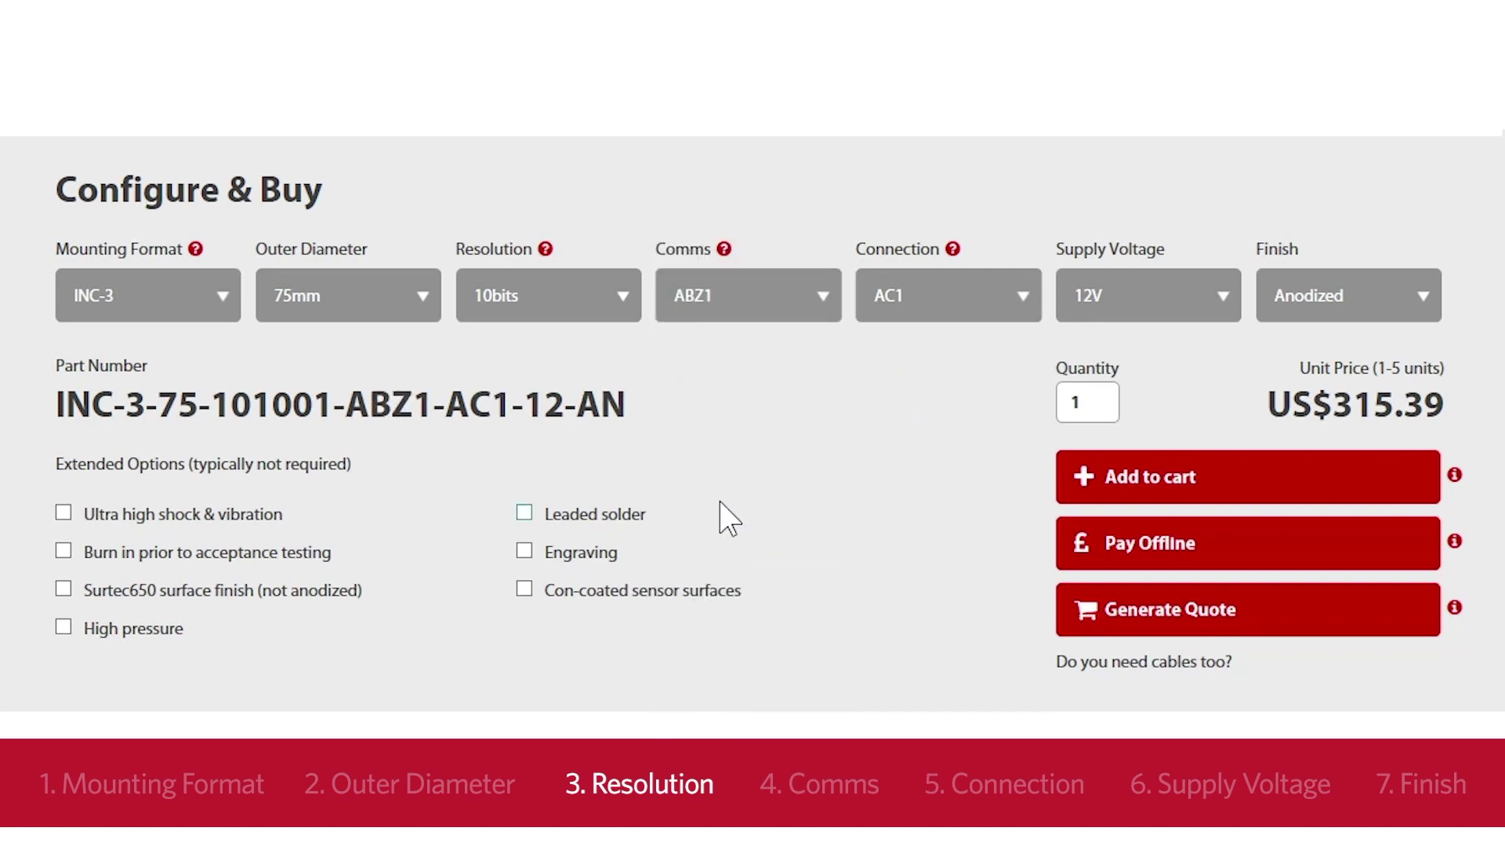
click(621, 307)
click(539, 584)
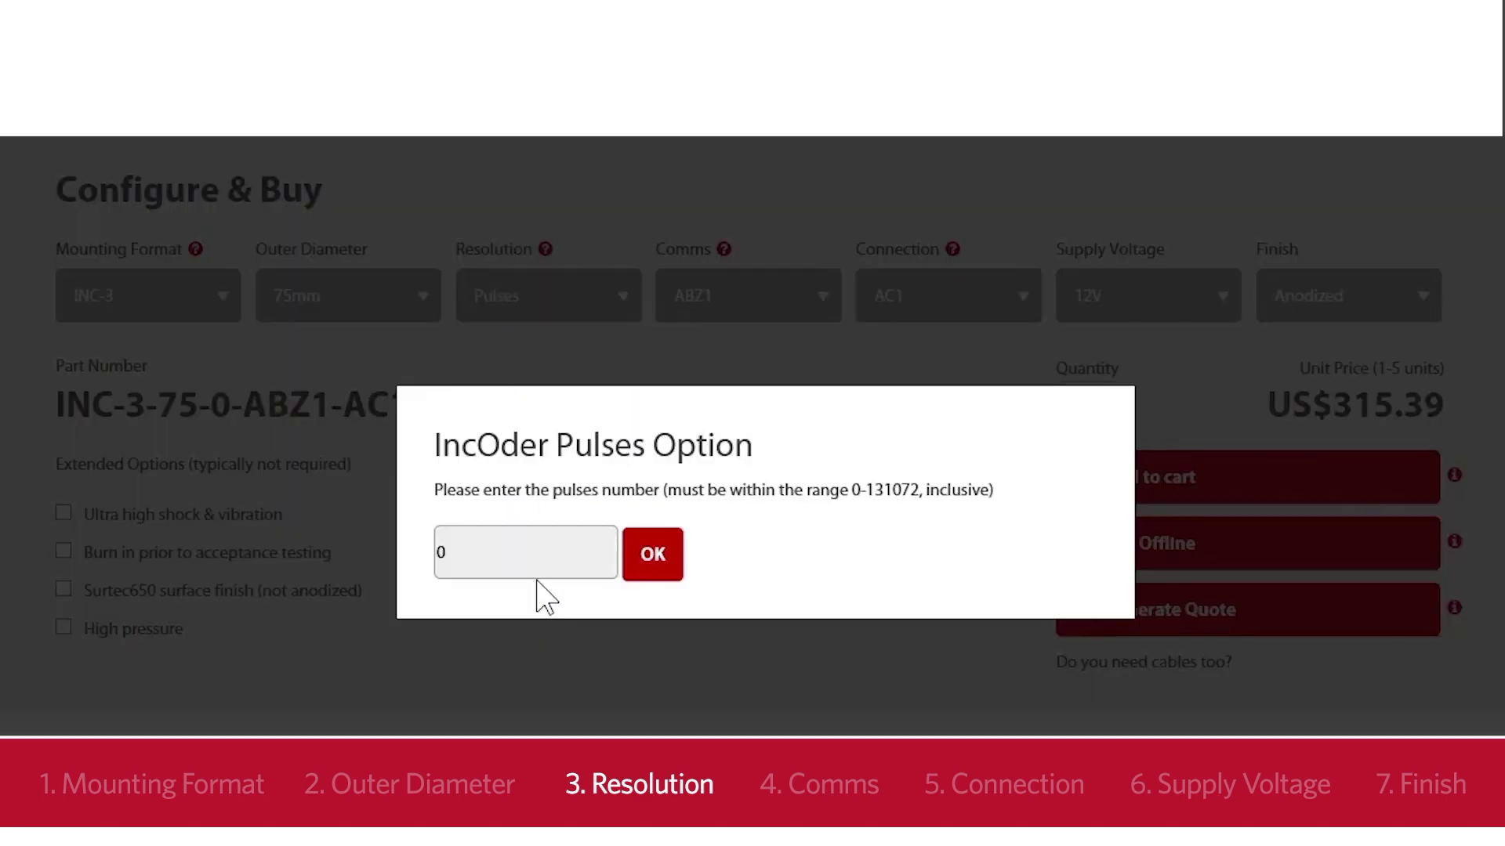
click(551, 535)
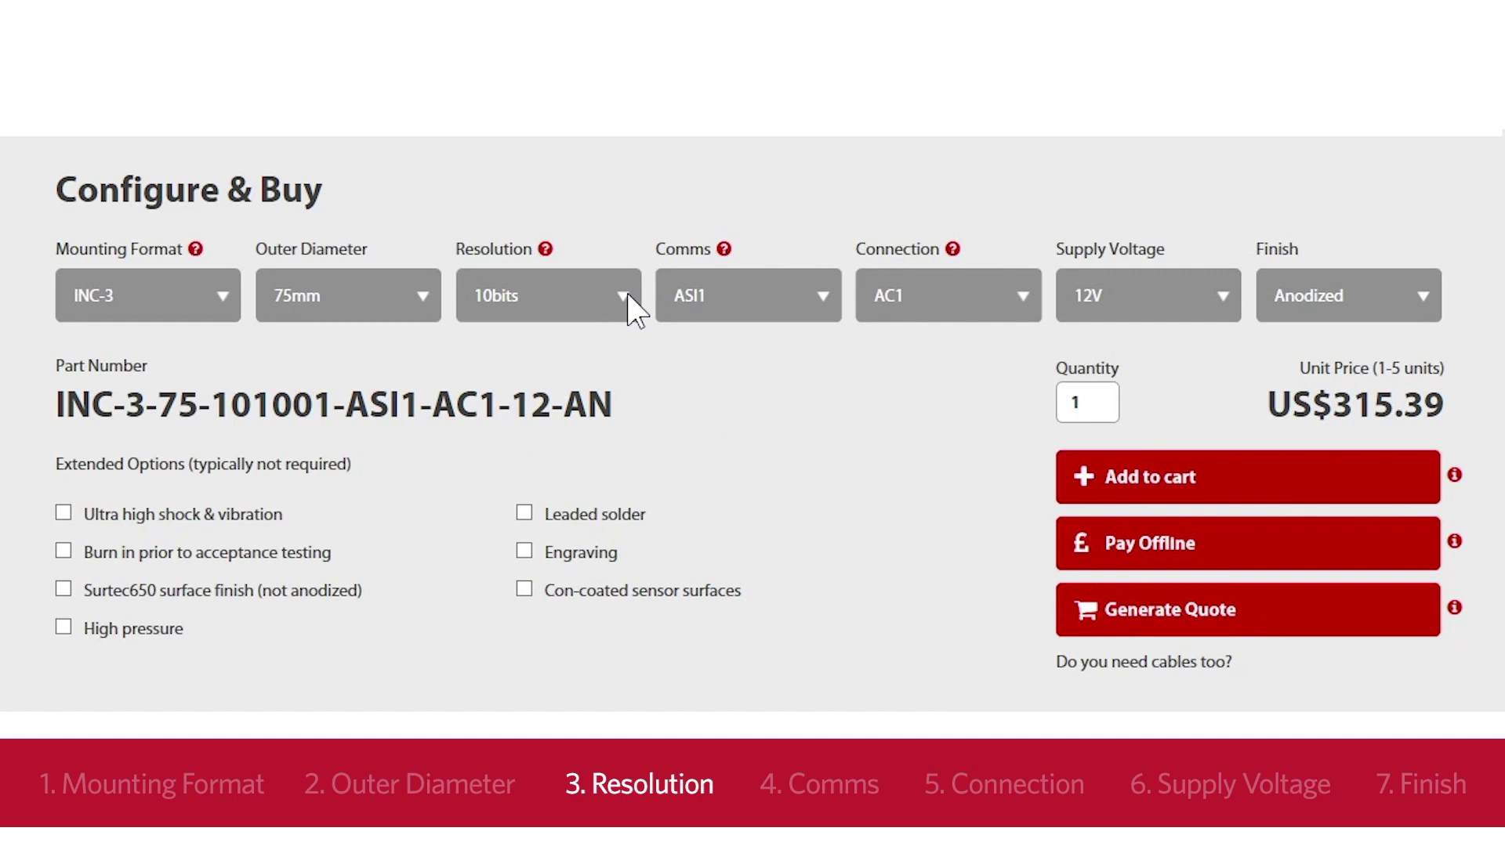
- Choose 10bits as the resolution and open the explanation of the Comms options
click(632, 302)
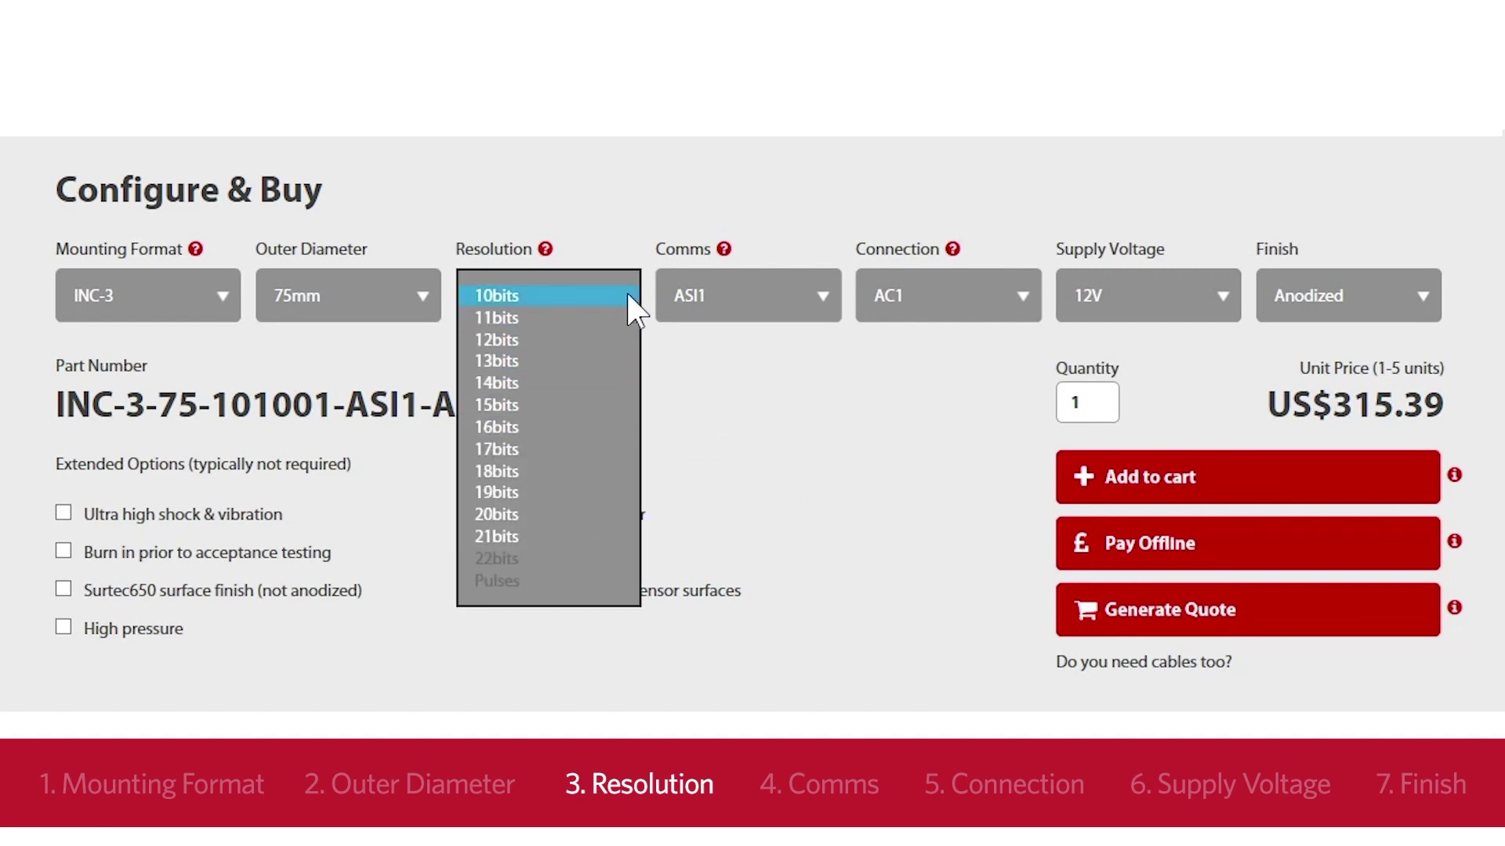
click(595, 295)
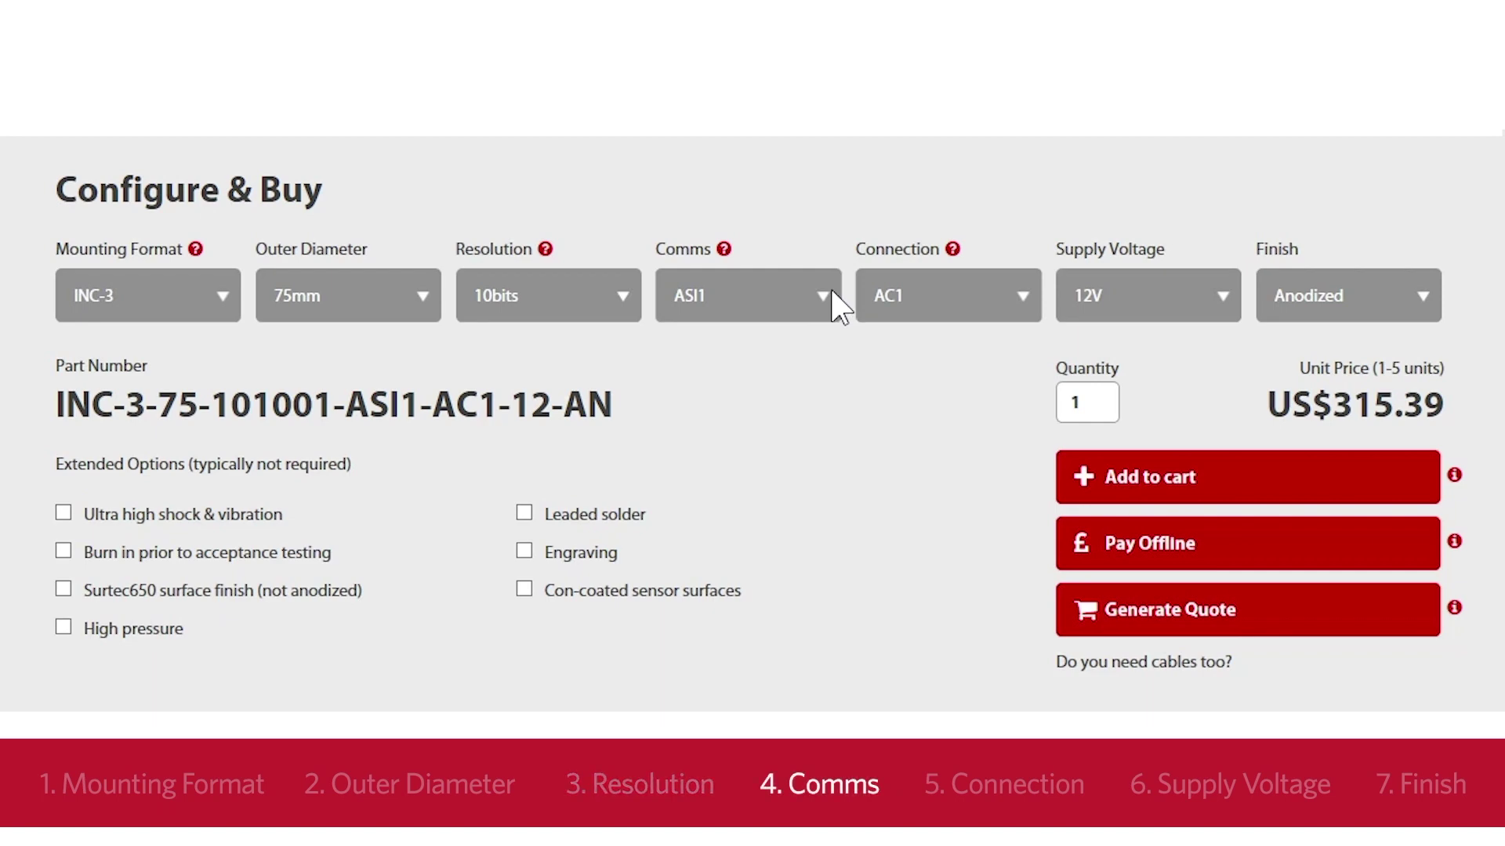
click(723, 249)
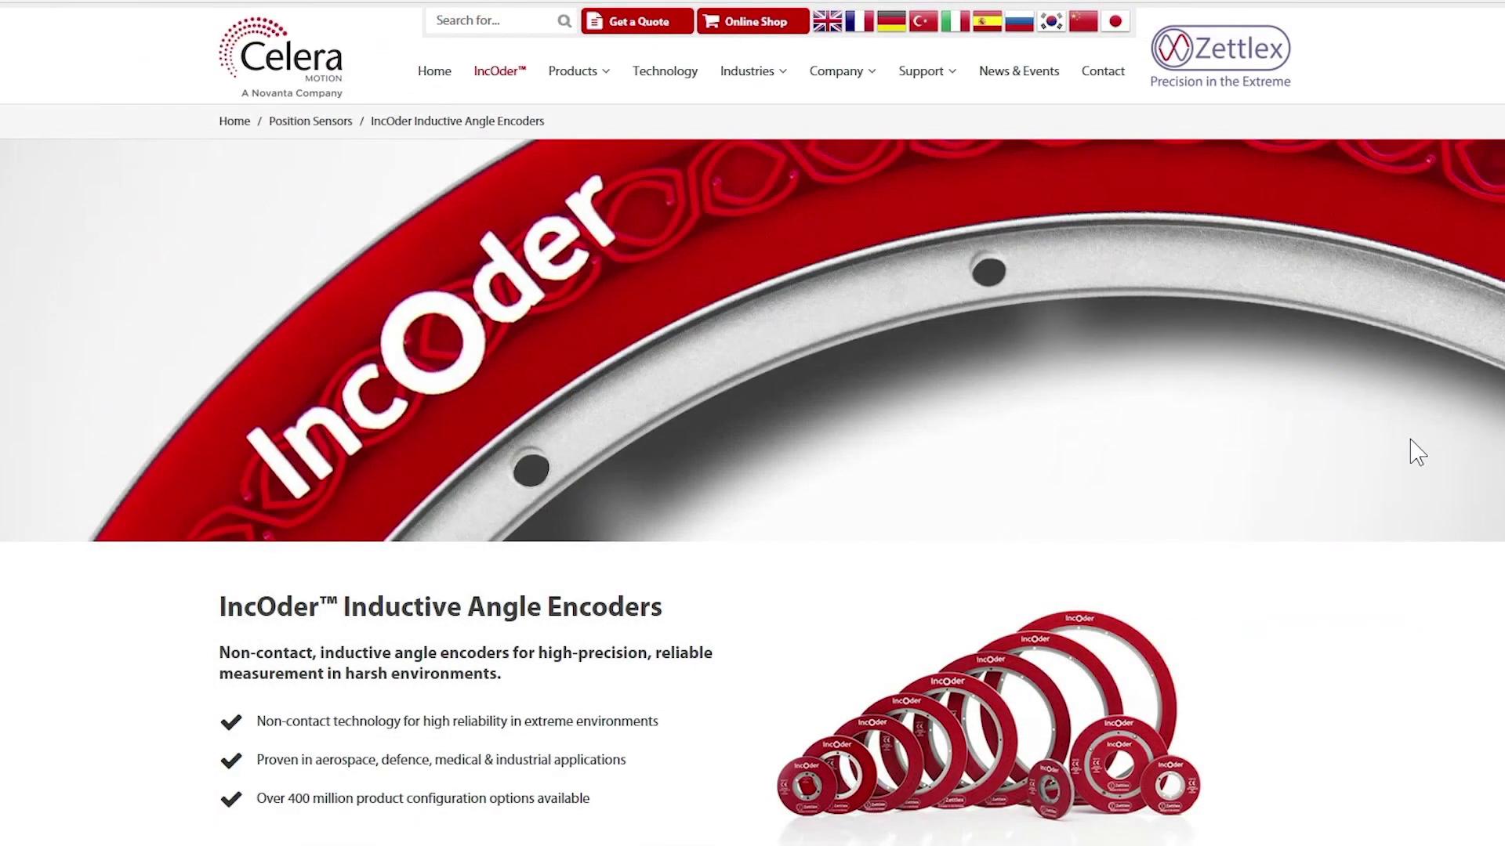
- Look through the IncOder Inductive Angle Encoders product page and open its documents section
scroll(1403, 451, down, 3)
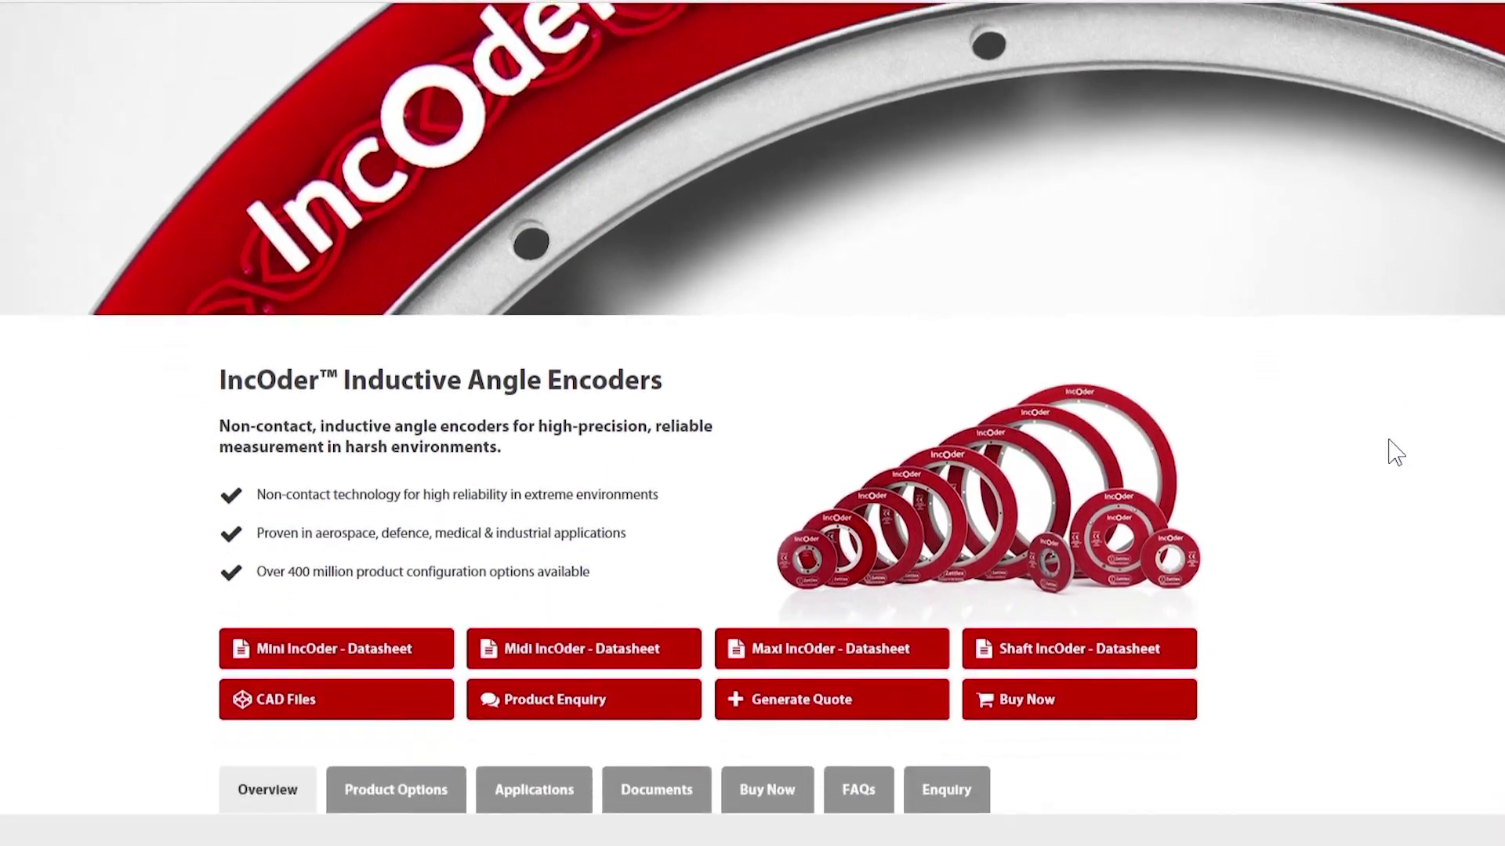
scroll(1396, 452, down, 6)
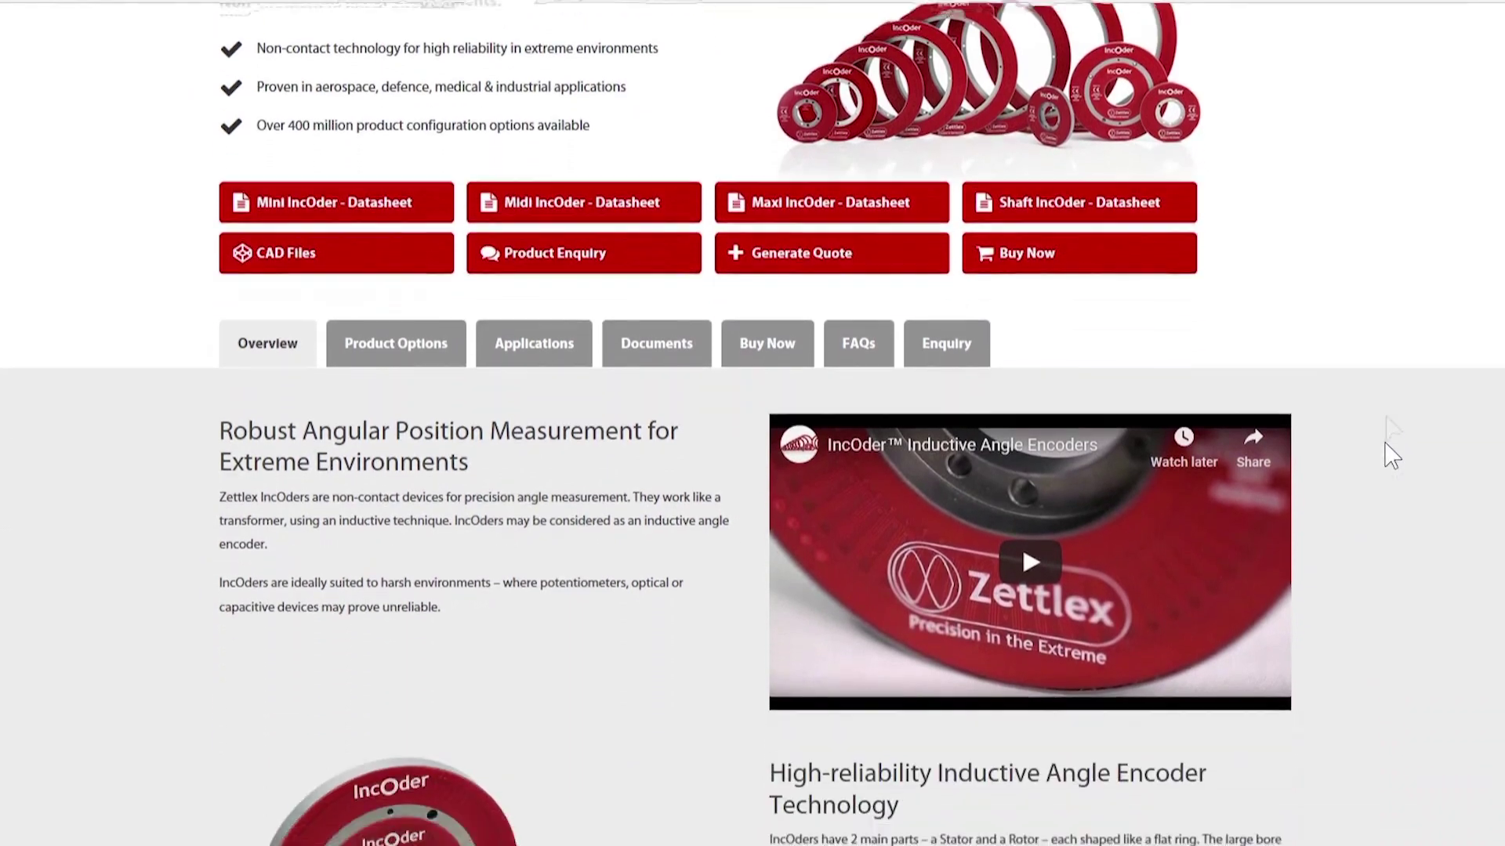
scroll(1391, 454, down, 3)
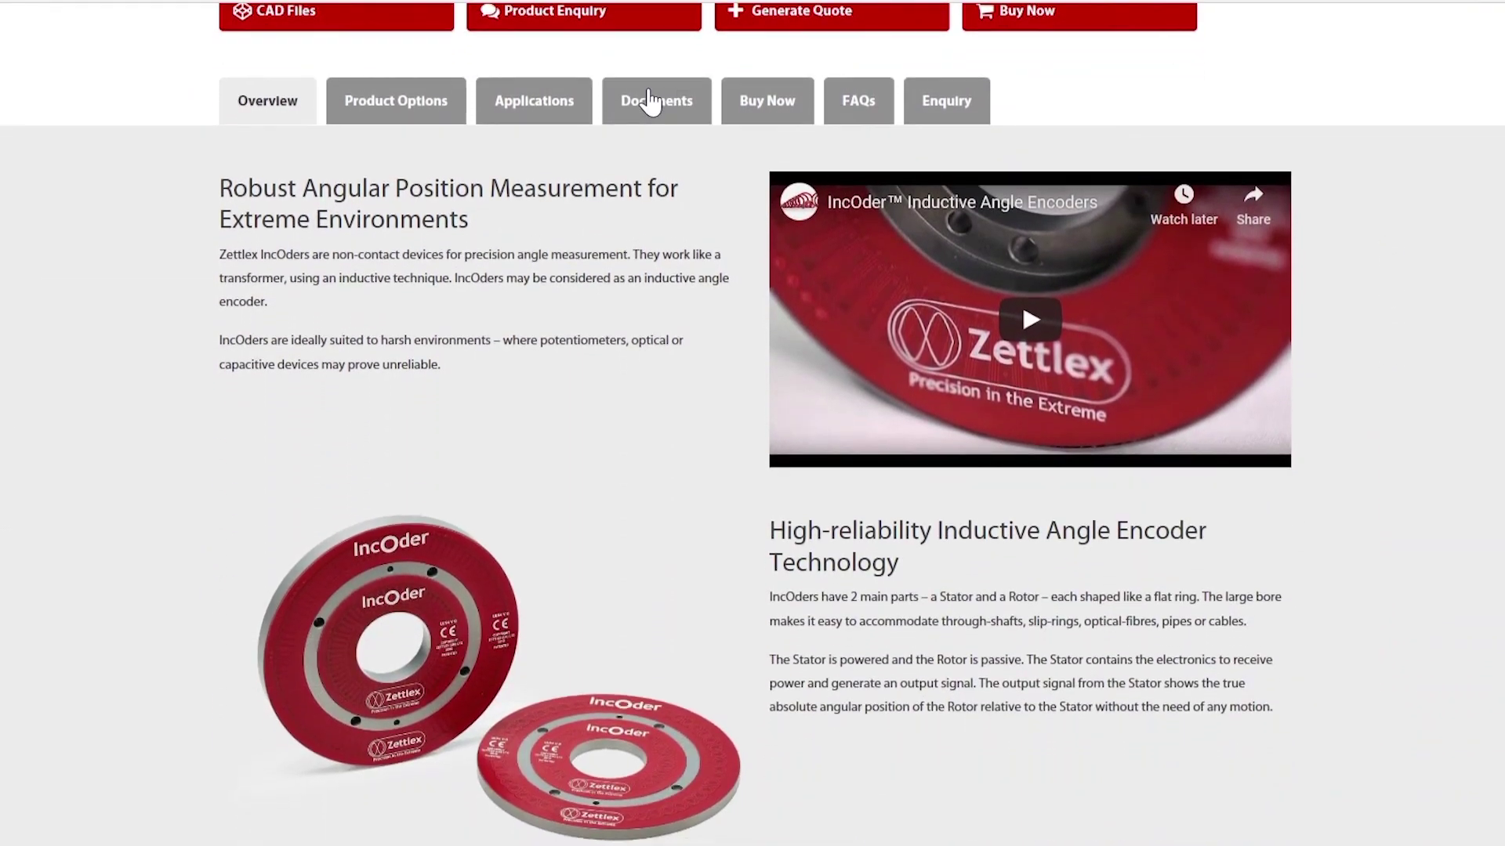
click(649, 100)
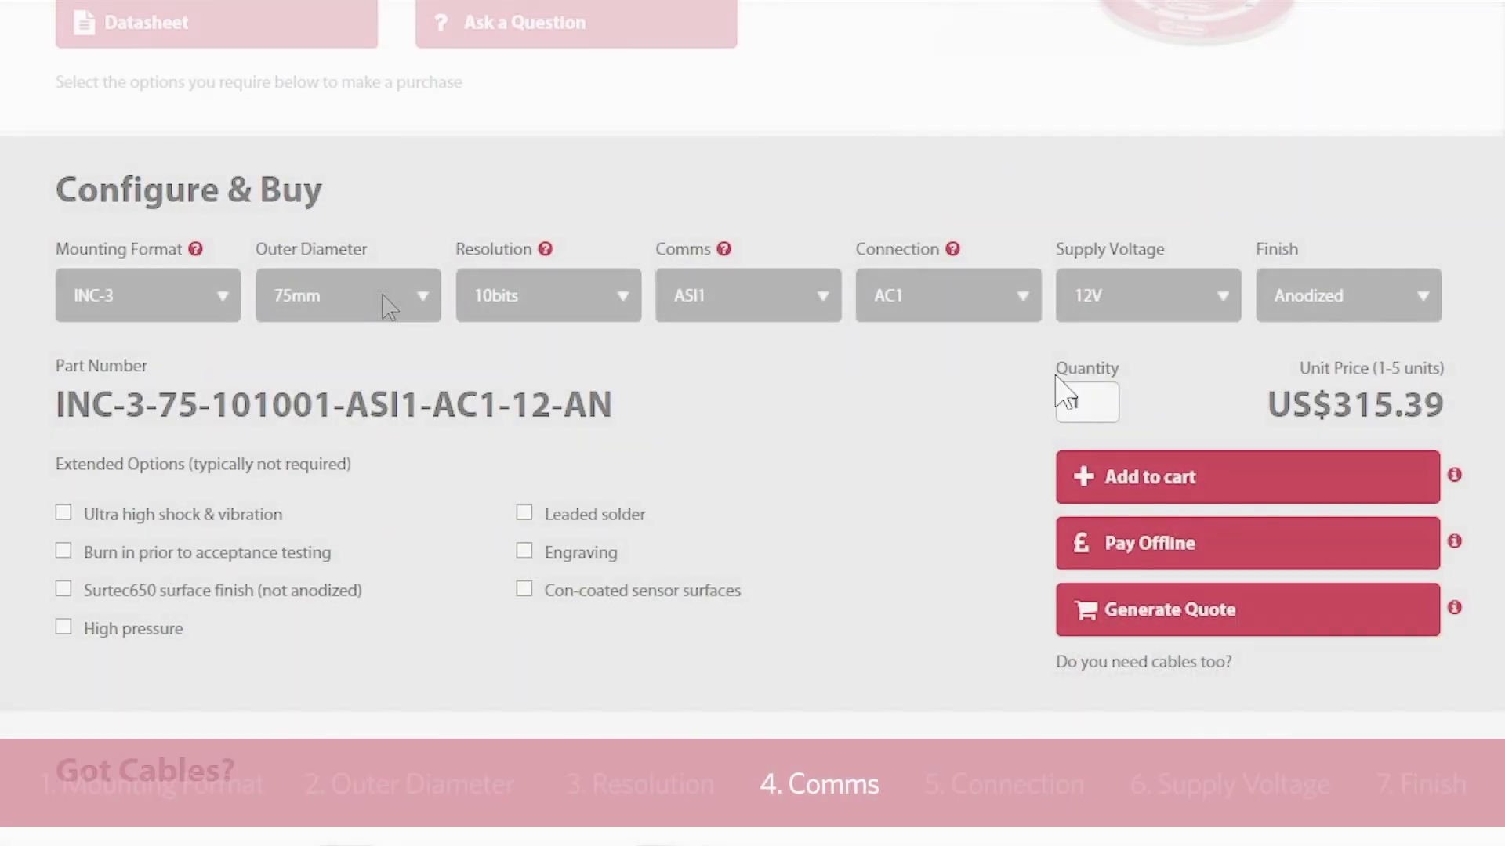
- Set the encoder's Comms option to SSI1
click(797, 298)
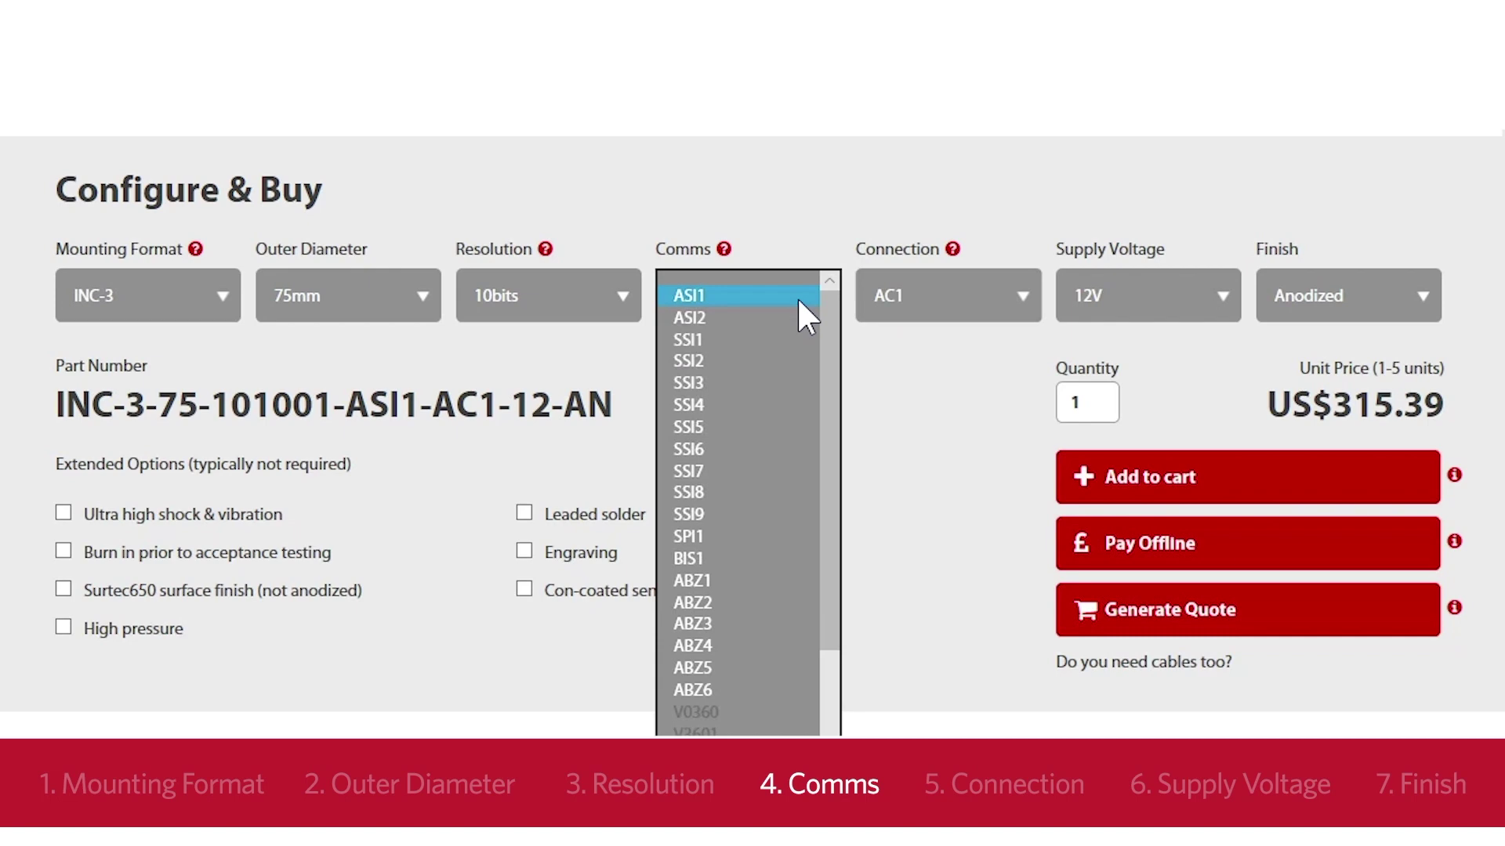
click(790, 339)
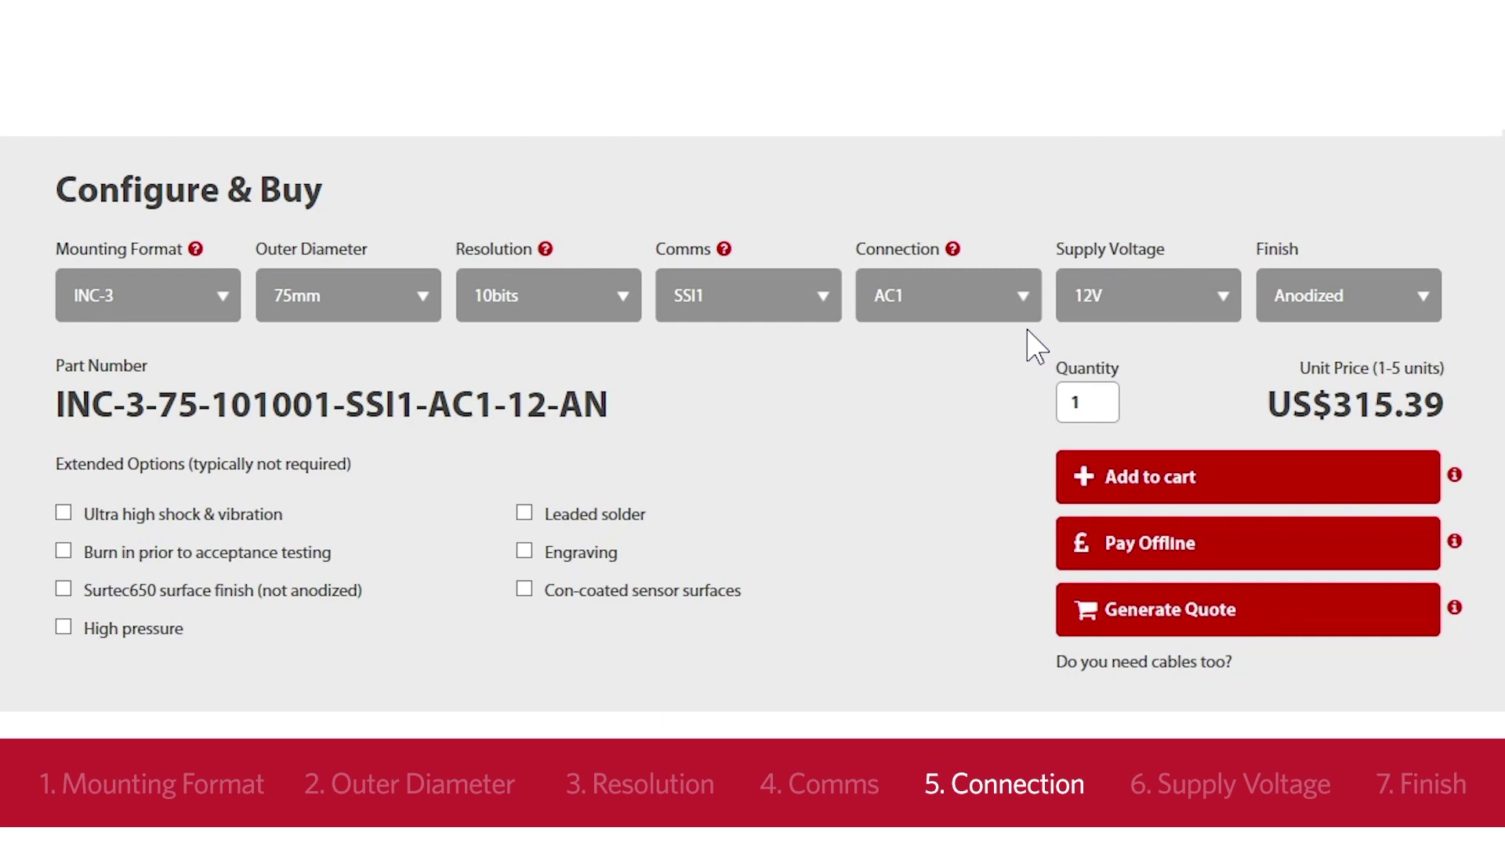
- Examine the connection options table and the product guide's sections on radial connections RFC1 to RFC14 and integral axial cables AFL1-52
click(953, 249)
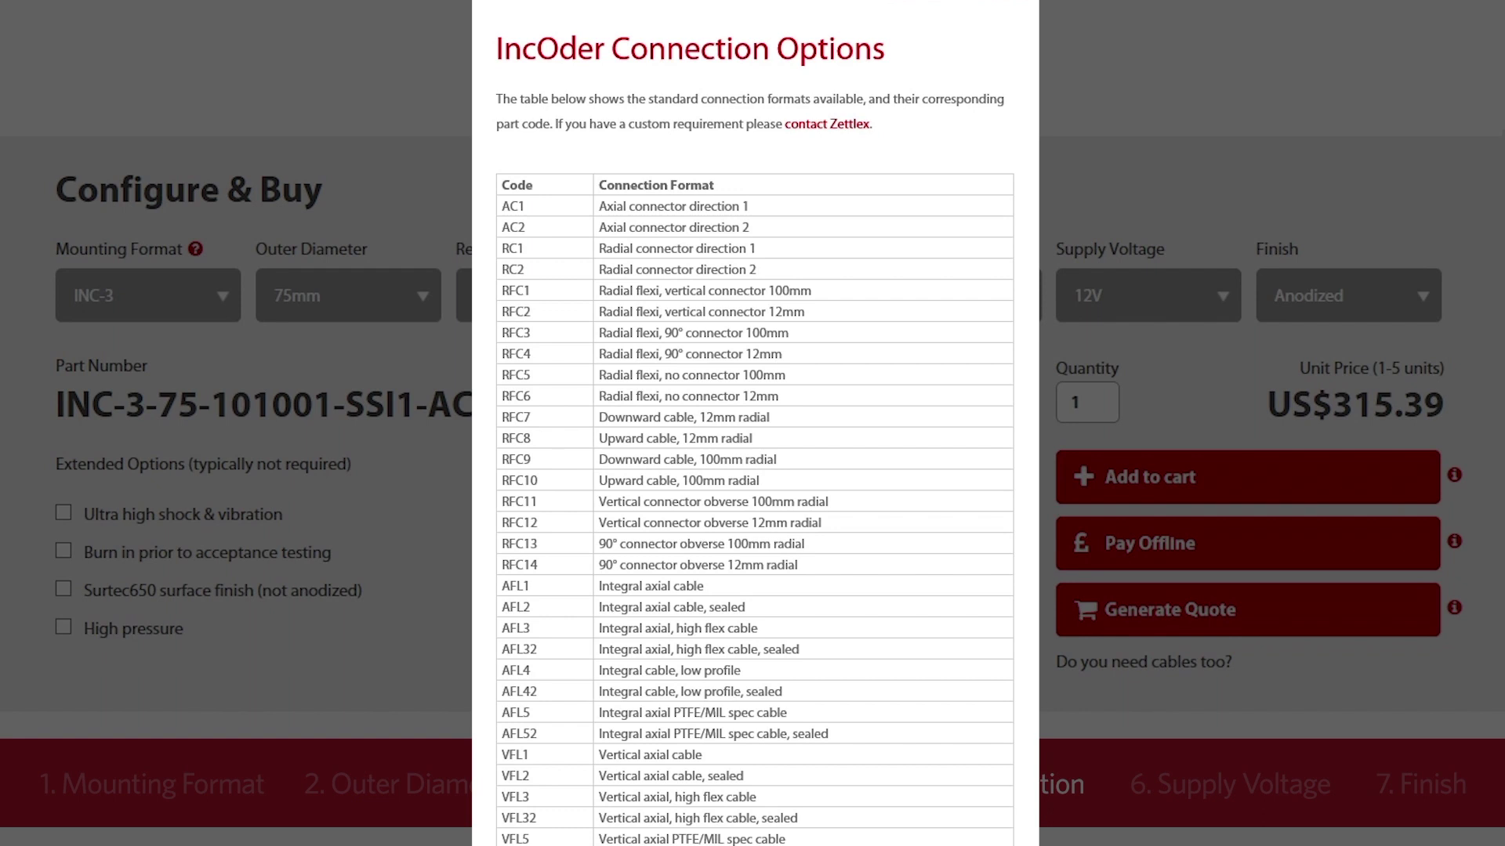
scroll(754, 427, down, 2)
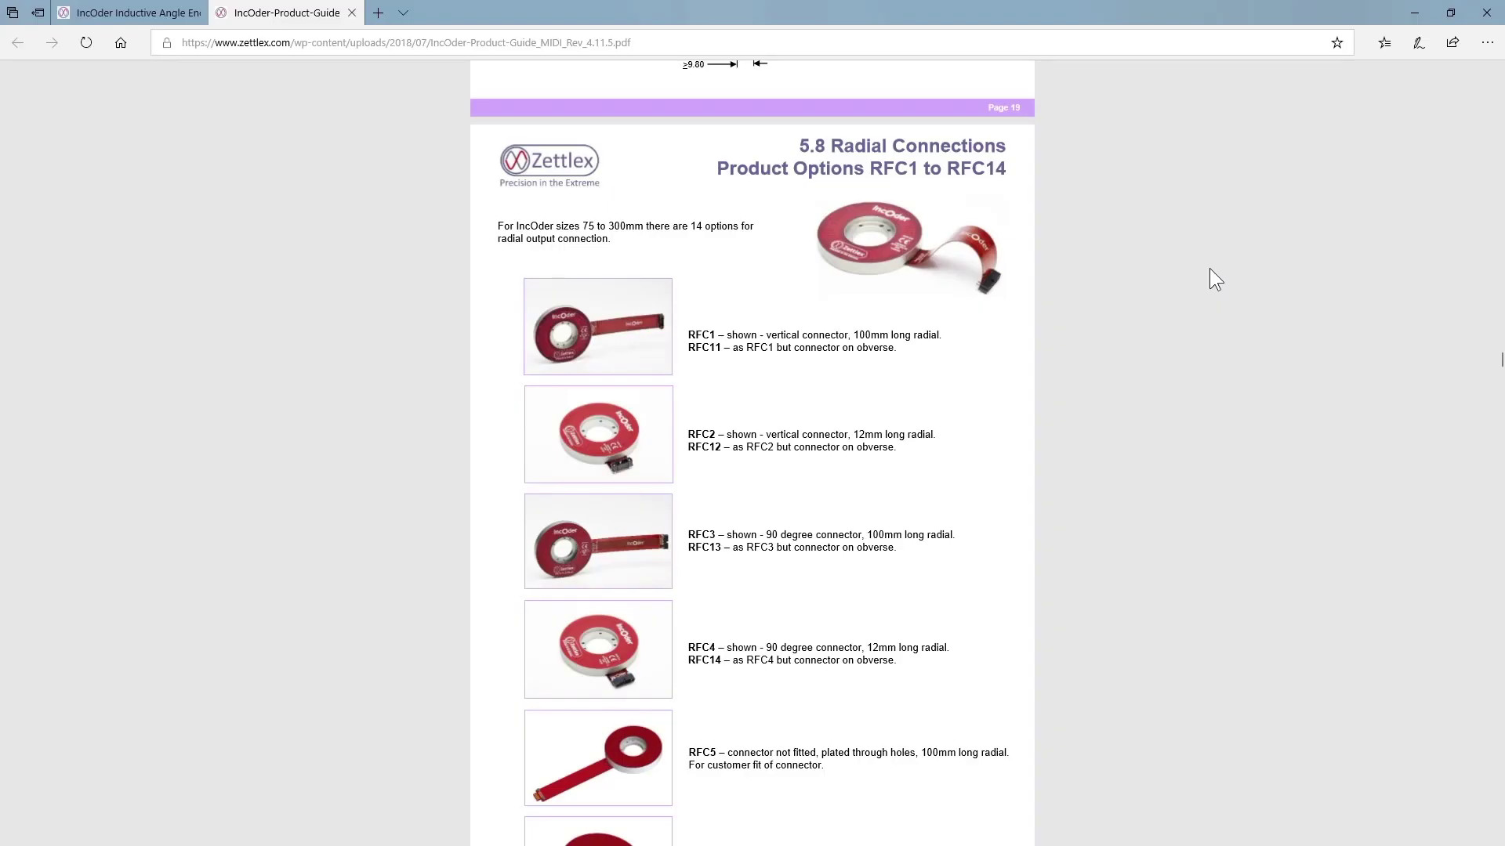
scroll(1210, 268, down, 6)
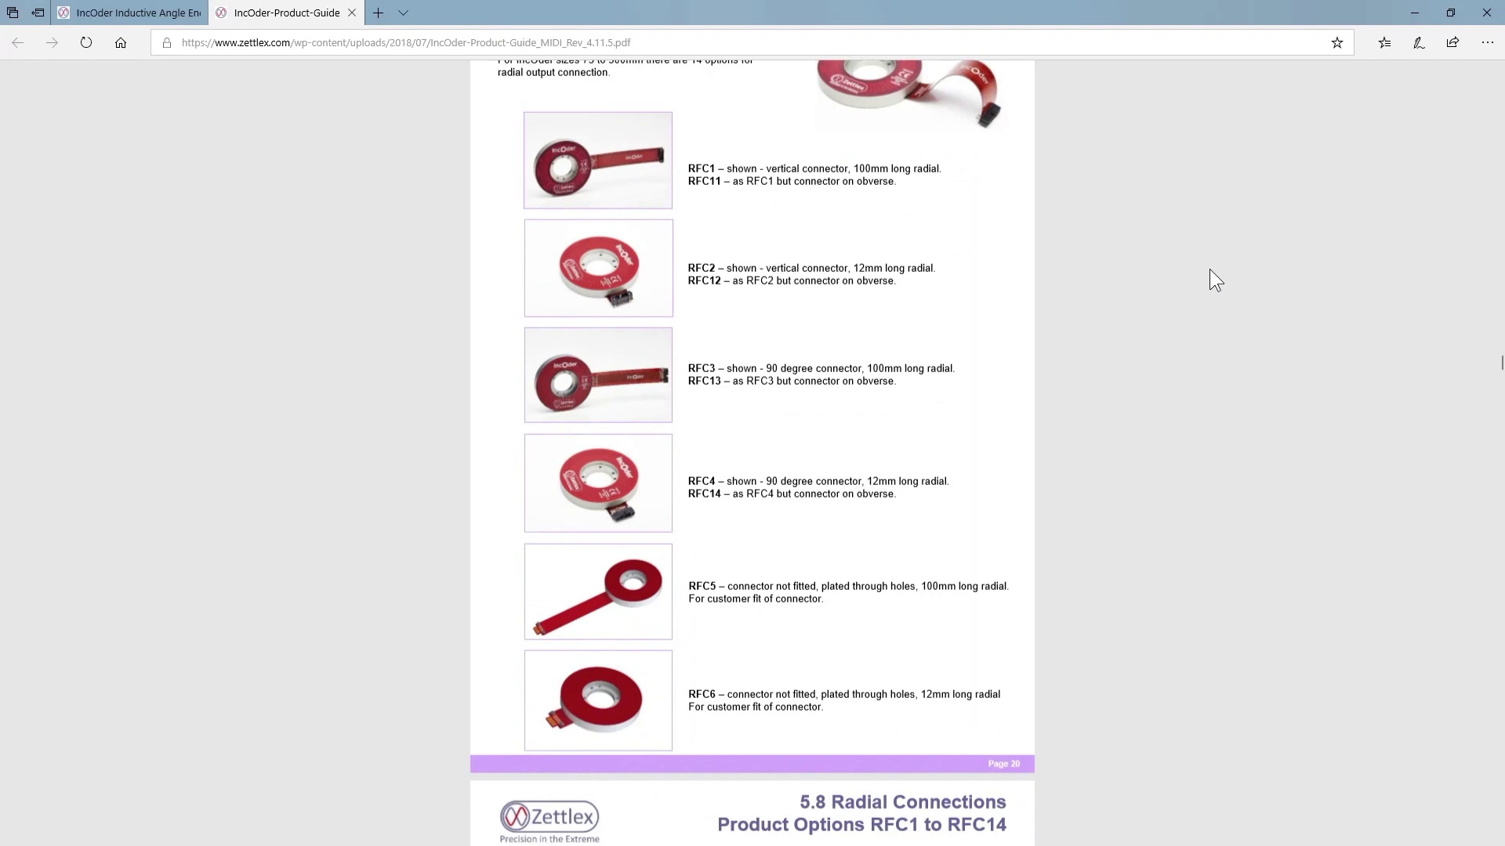
scroll(1209, 269, down, 5)
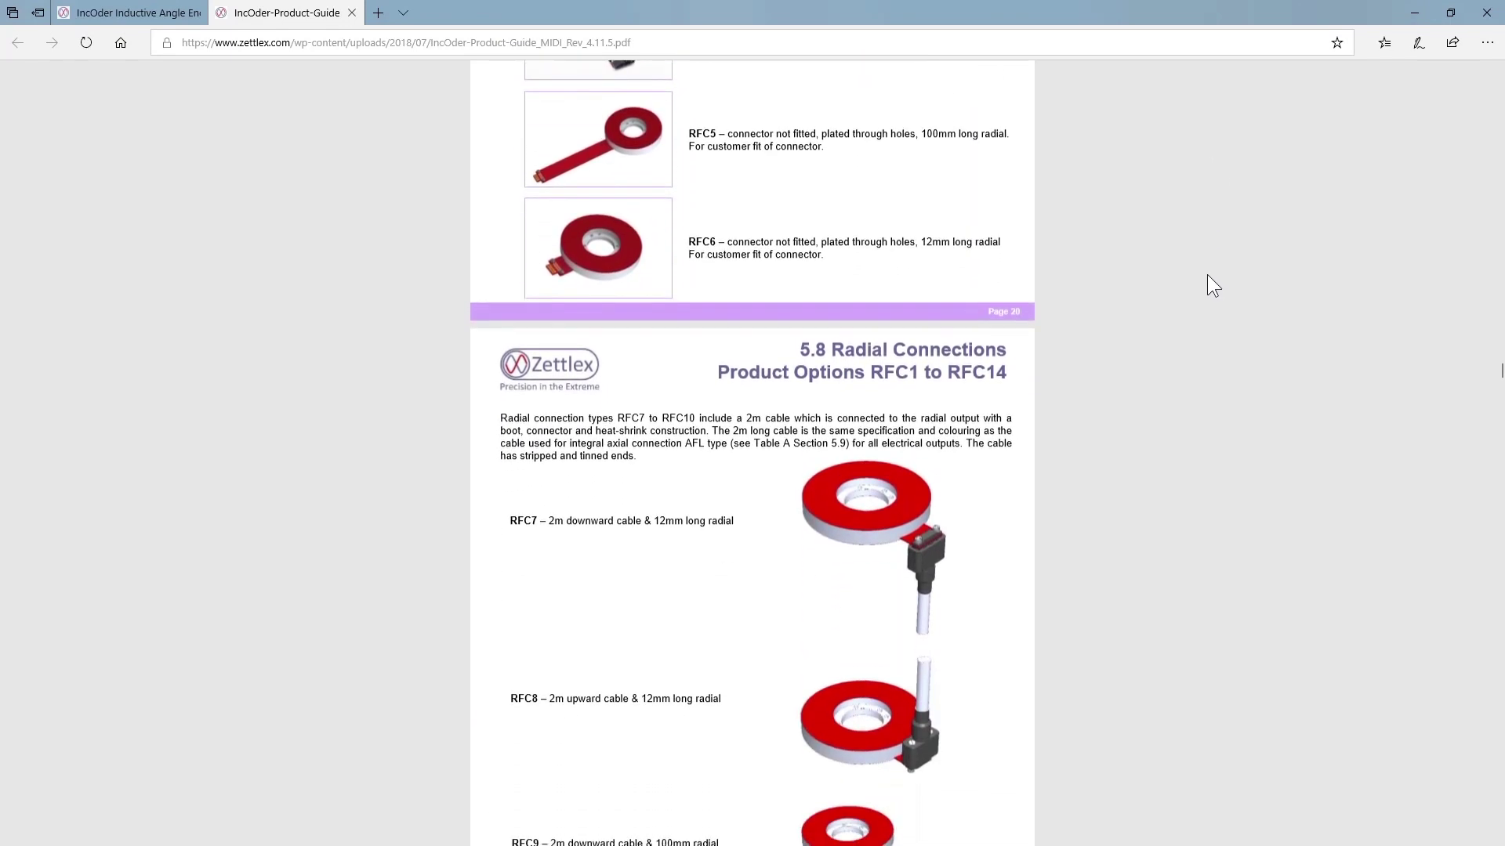
scroll(1208, 276, down, 6)
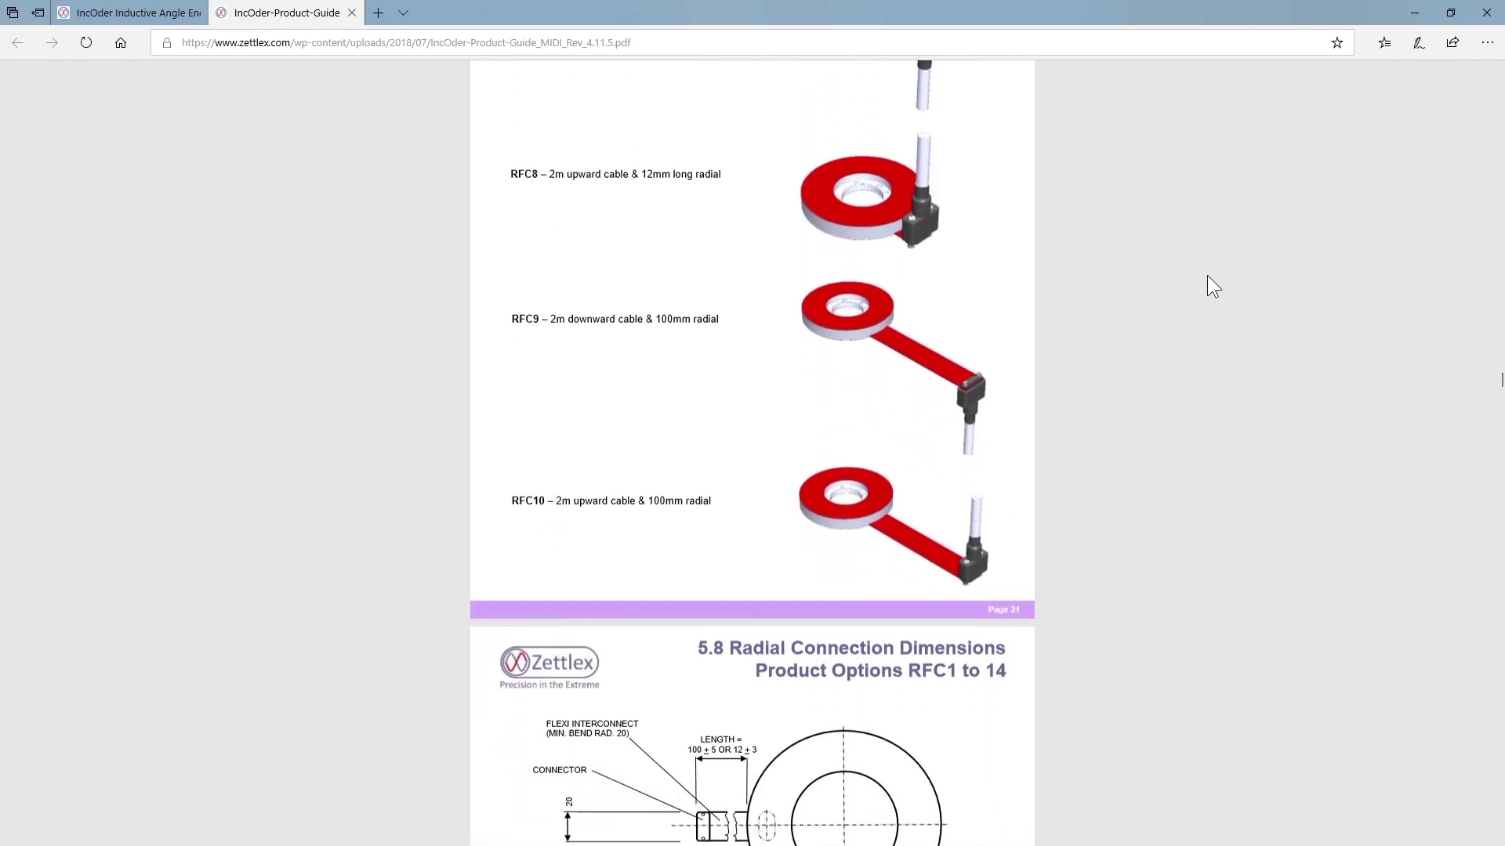
scroll(1207, 276, down, 6)
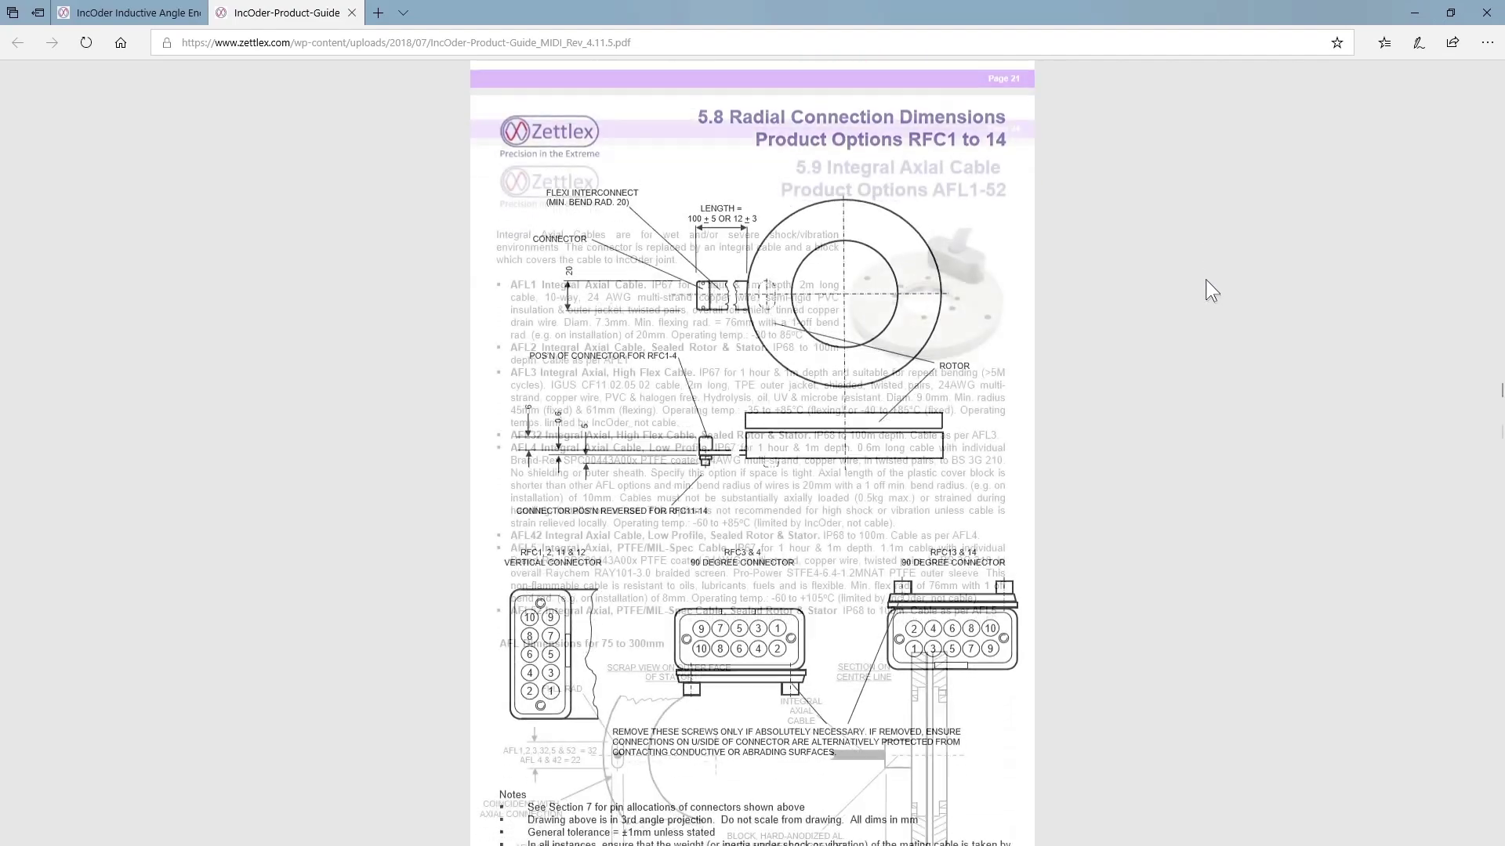
scroll(1211, 290, down, 7)
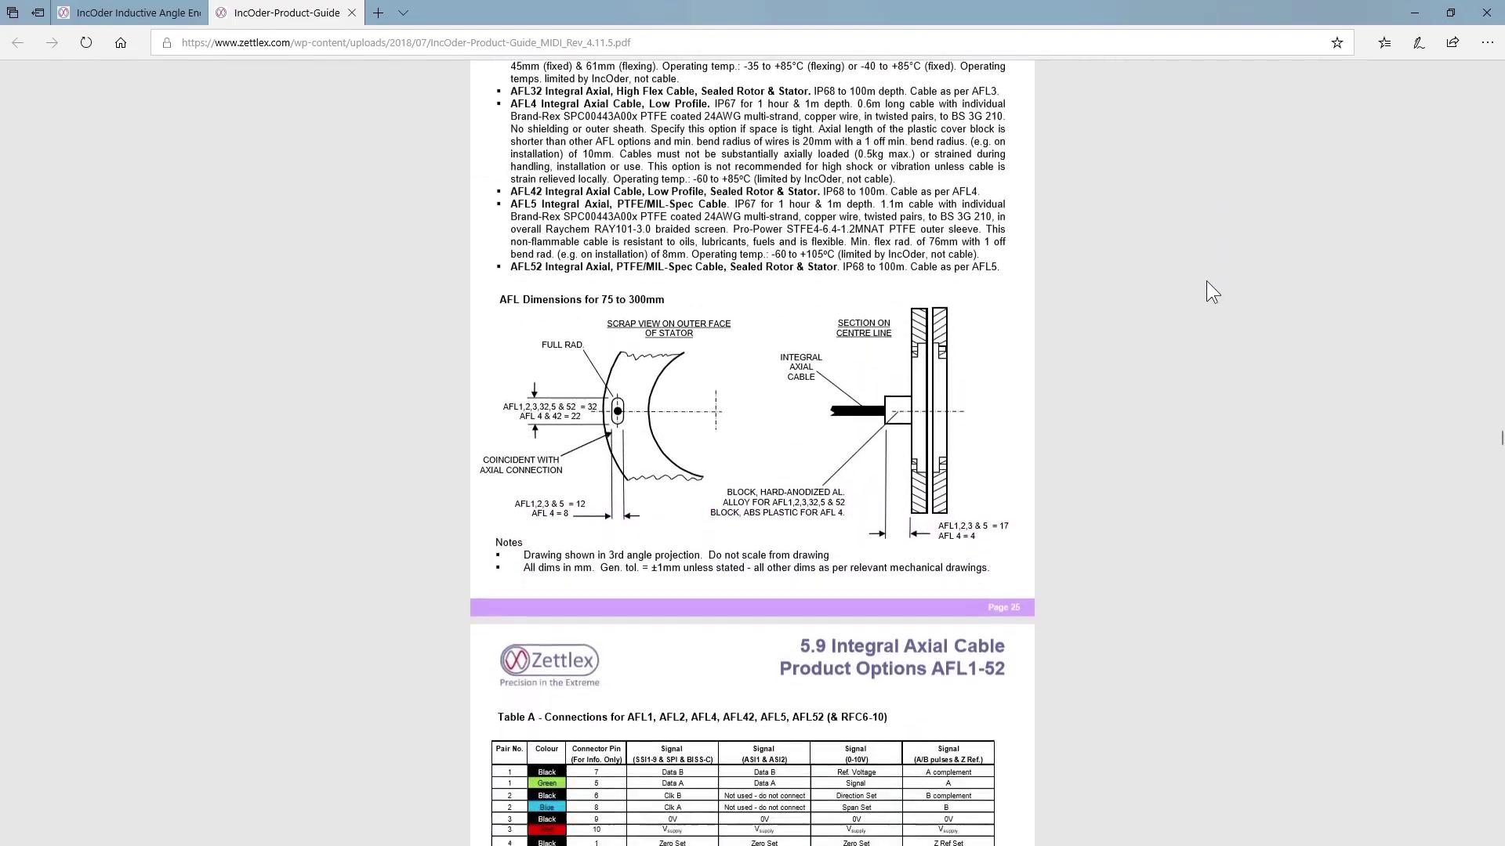
- Check the wiring tables for the AFL cable options in the product guide and set the encoder's Connection option to AC1
scroll(1207, 282, down, 4)
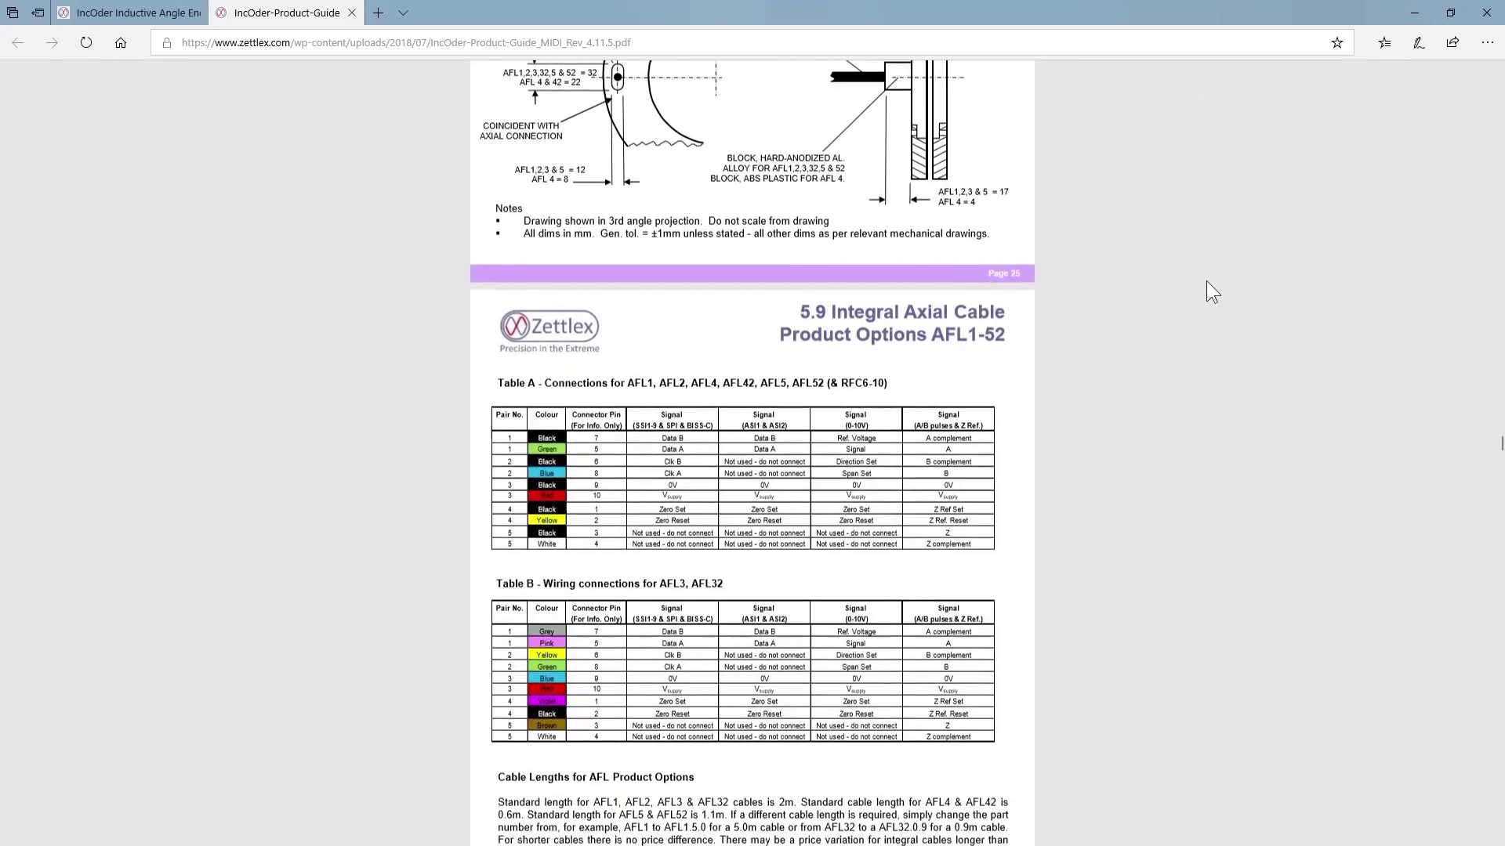
scroll(1205, 281, down, 2)
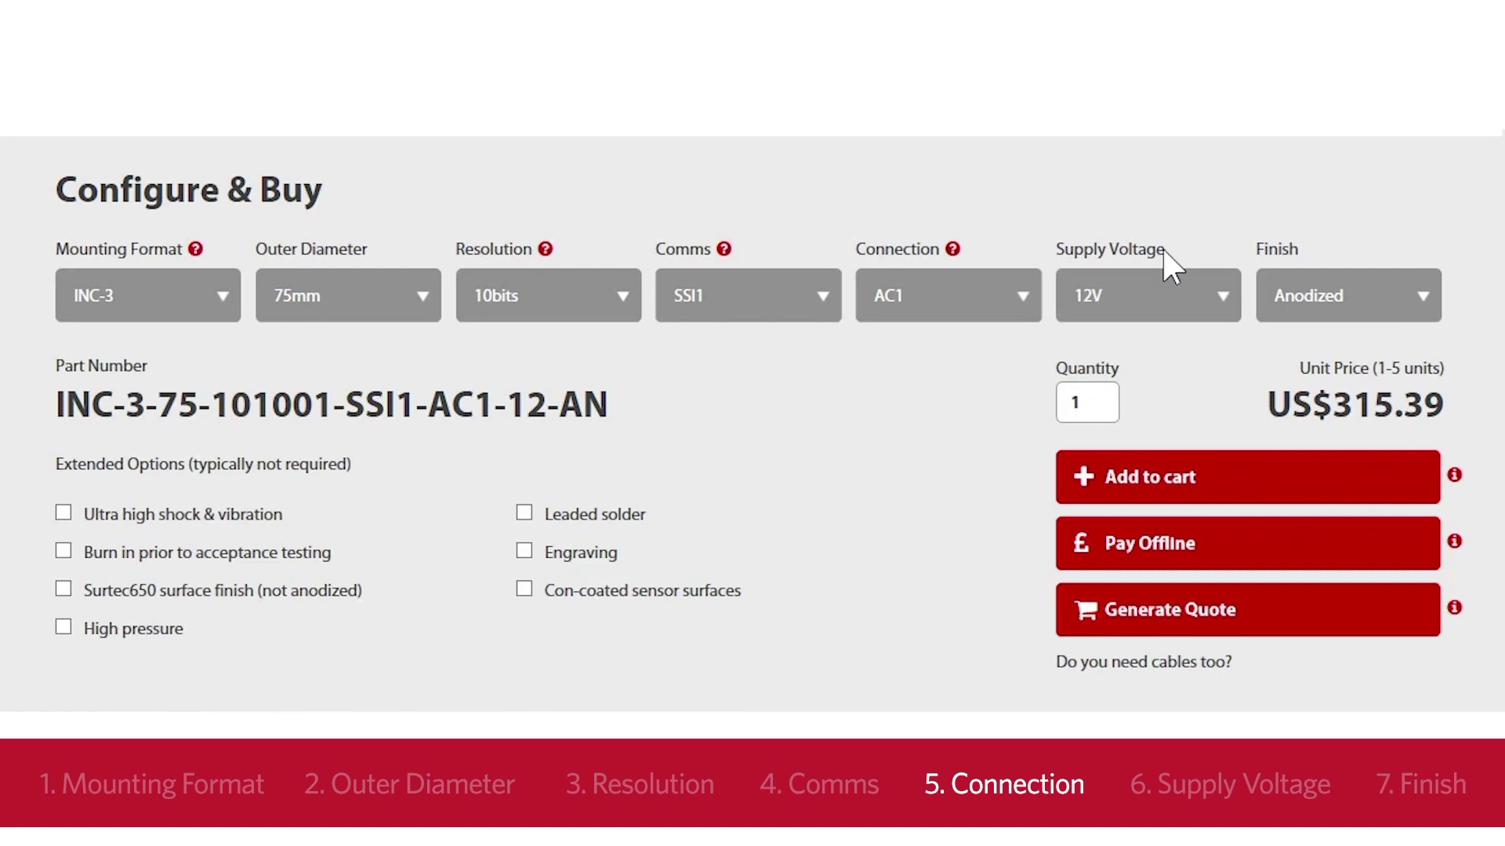
click(1018, 296)
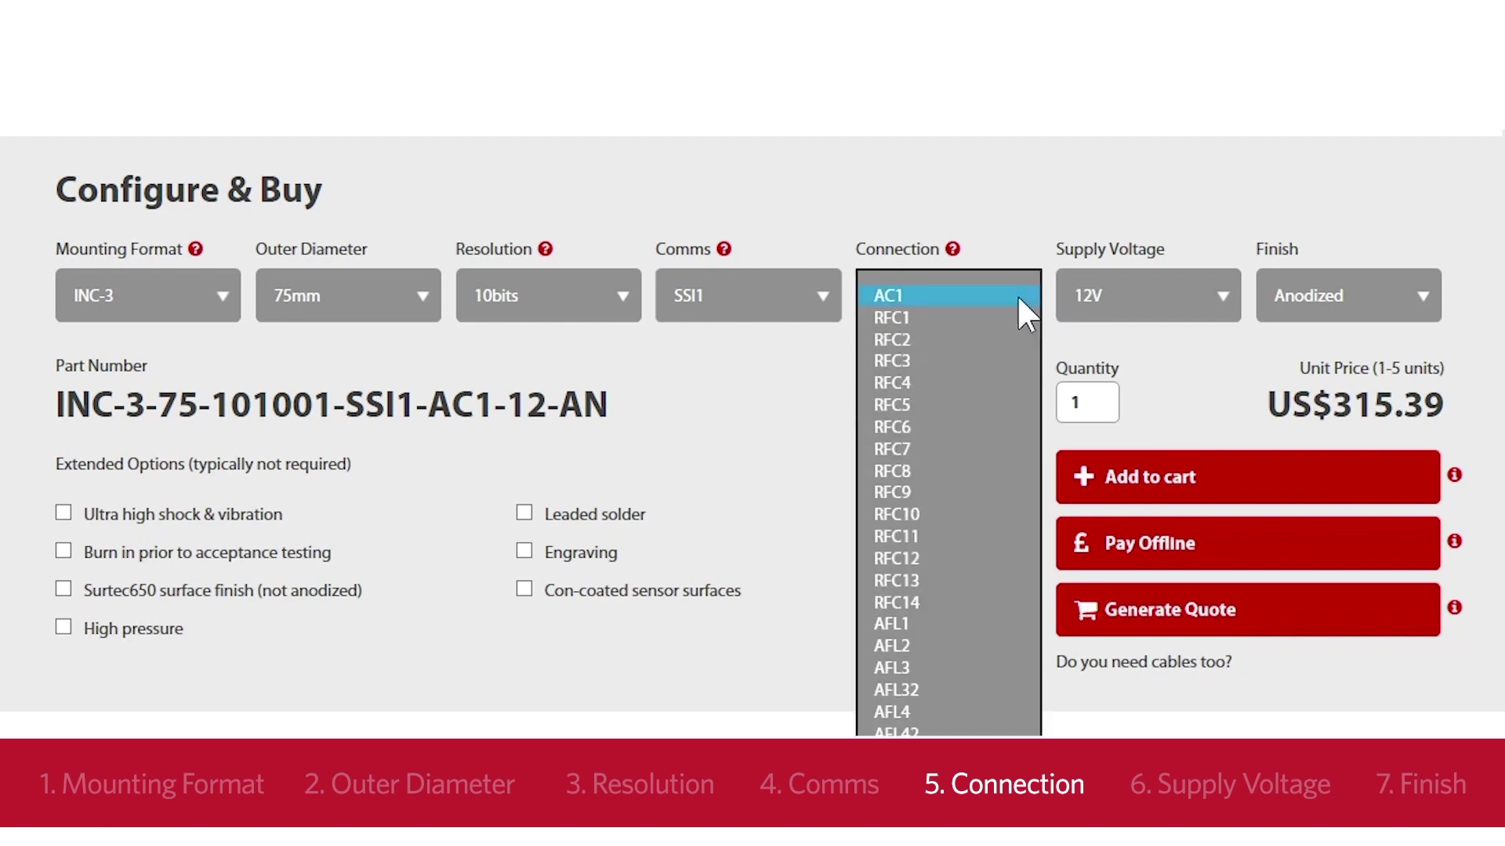
click(1012, 298)
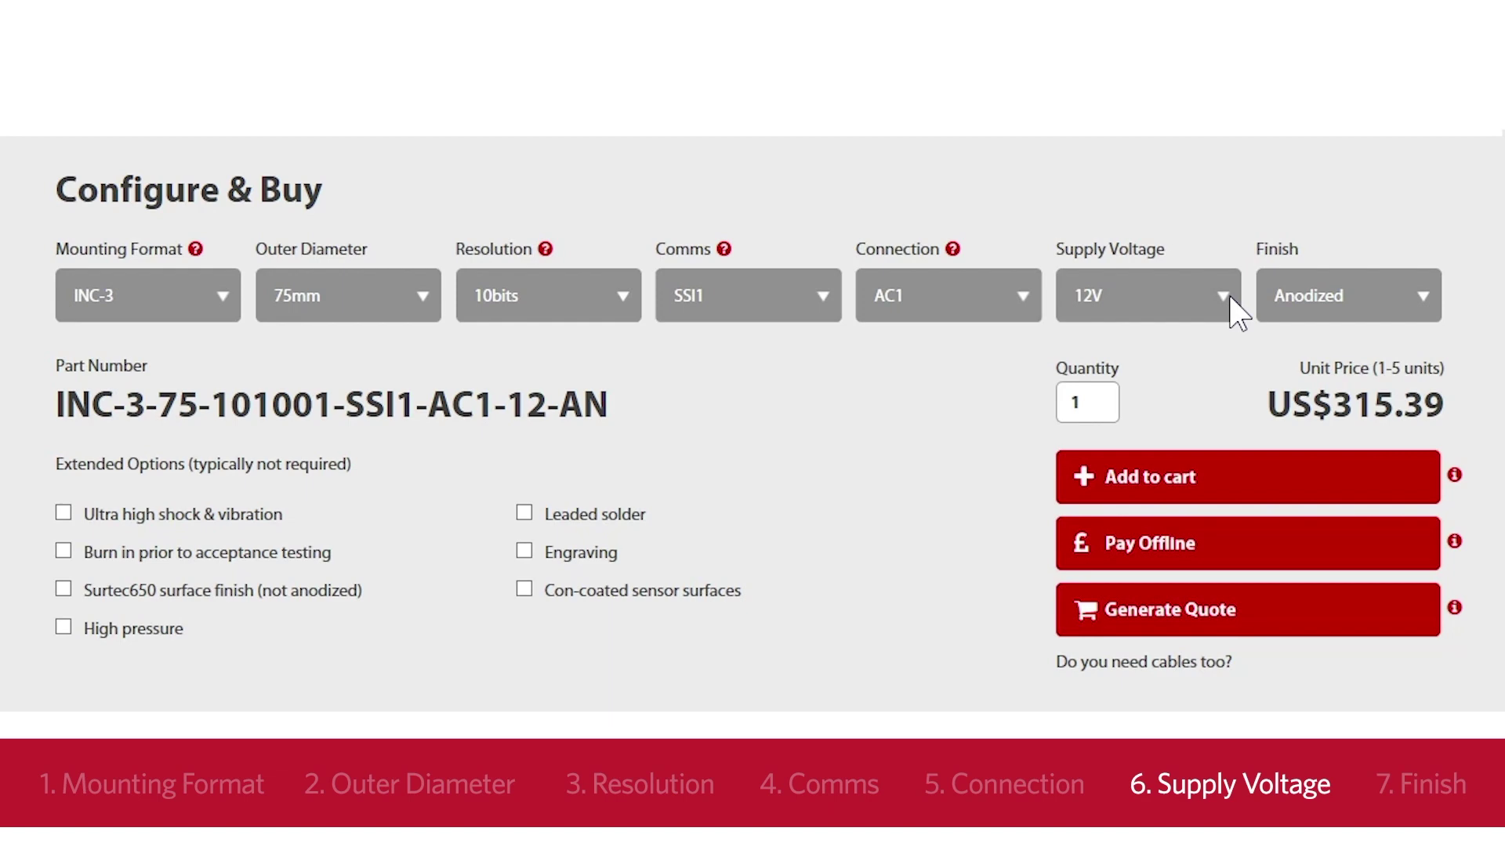
- Set the encoder's supply voltage to 12V and its finish to Anodized
click(1235, 313)
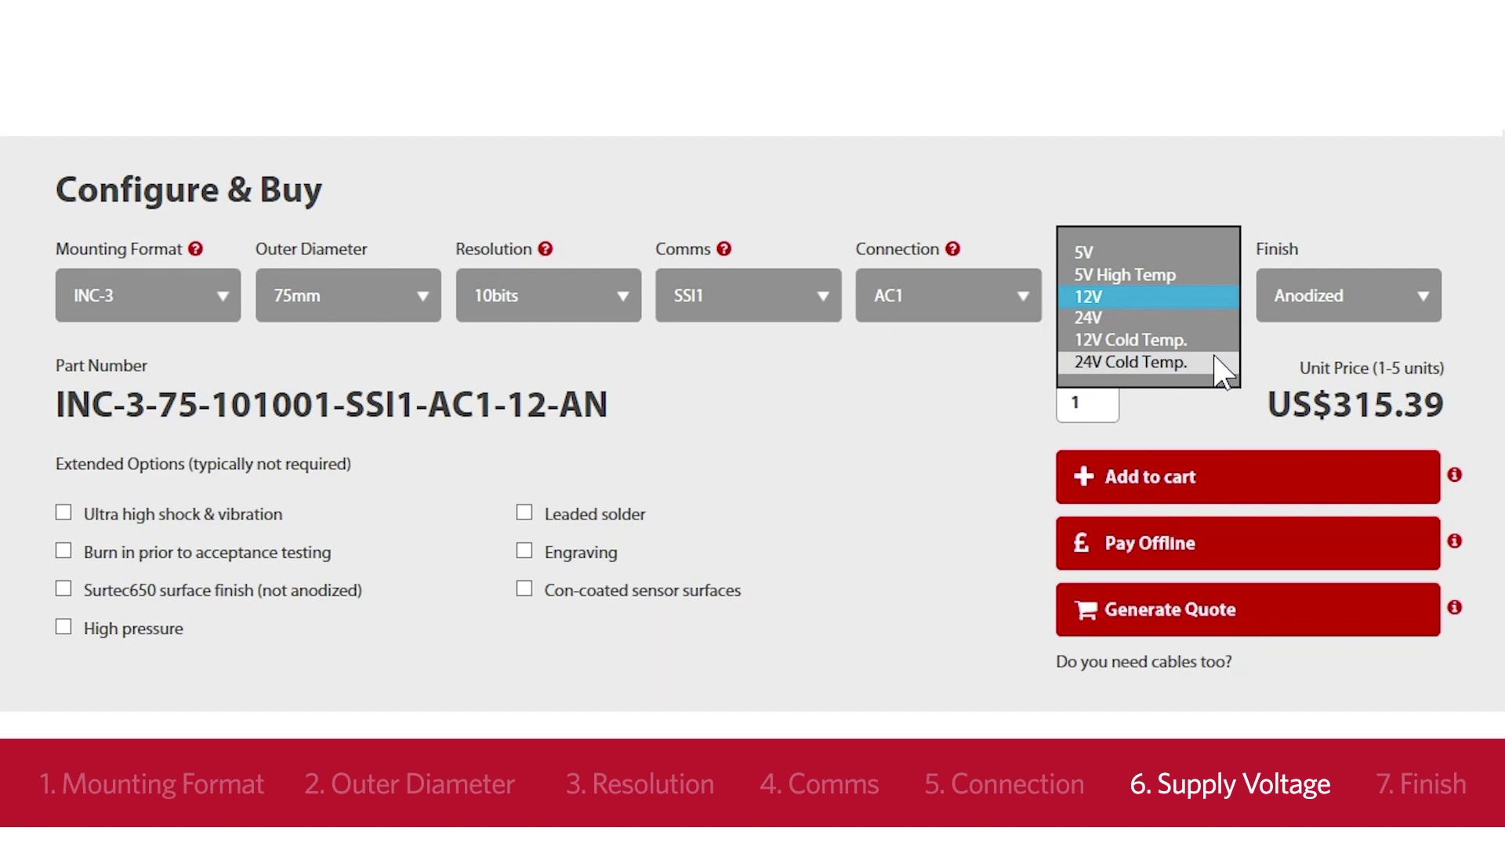
click(1228, 299)
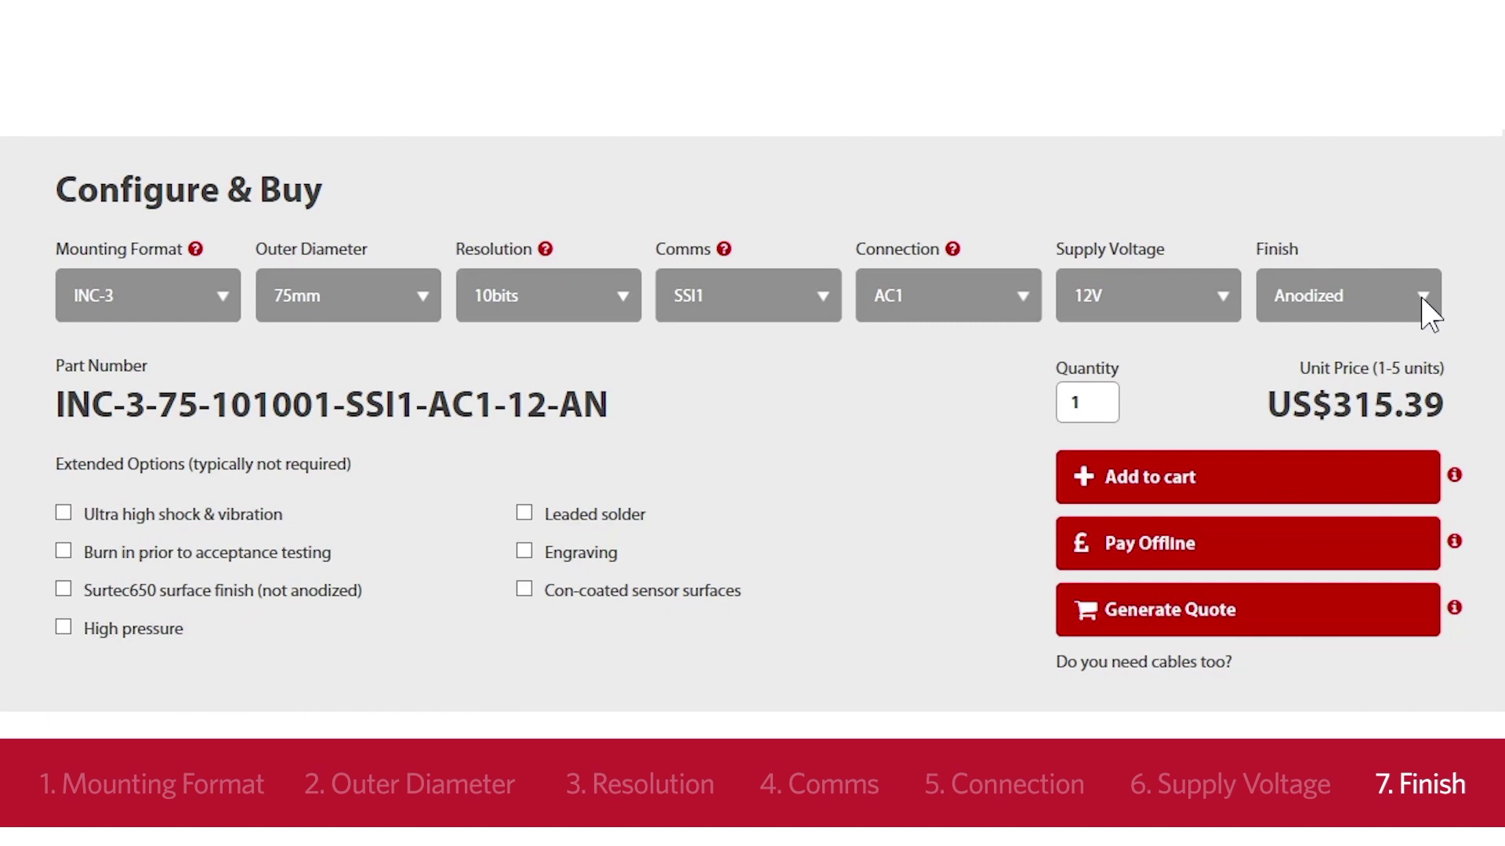
click(1422, 299)
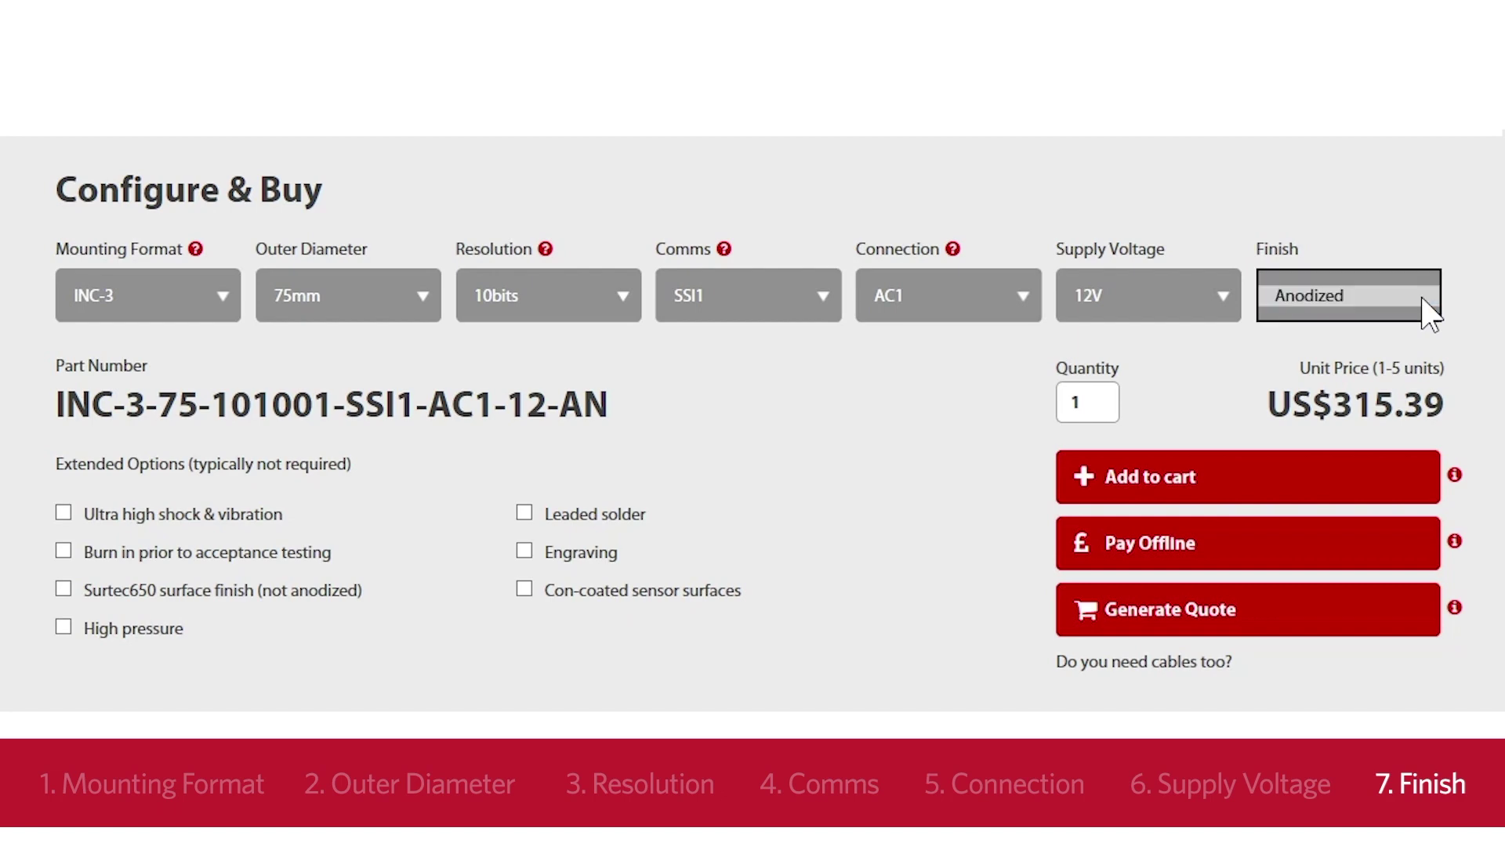
click(1422, 299)
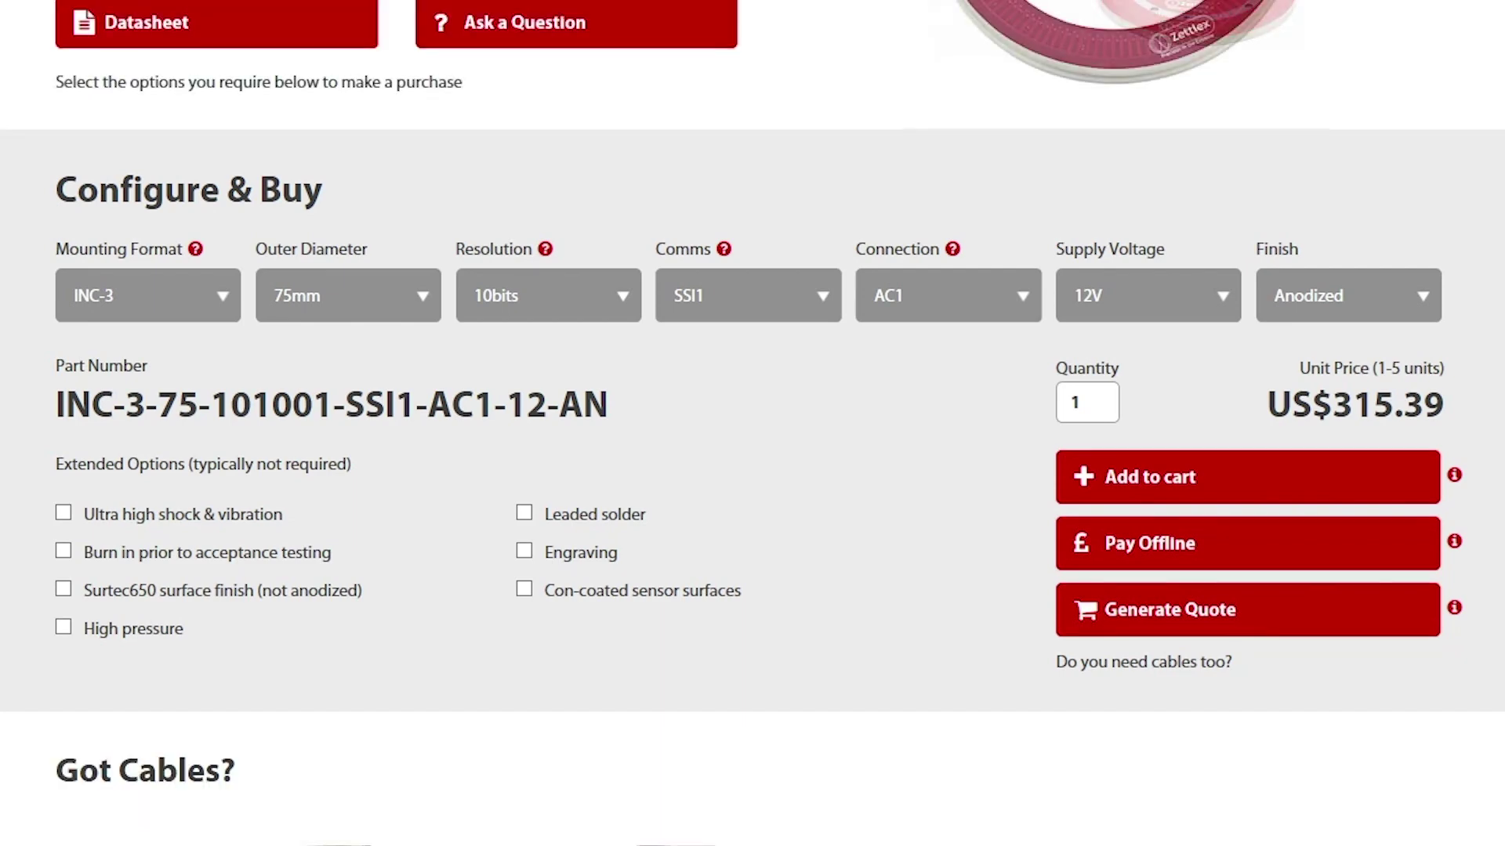
- Look over the extended options and the cables and accessories offered for the configured encoder
scroll(752, 423, down, 5)
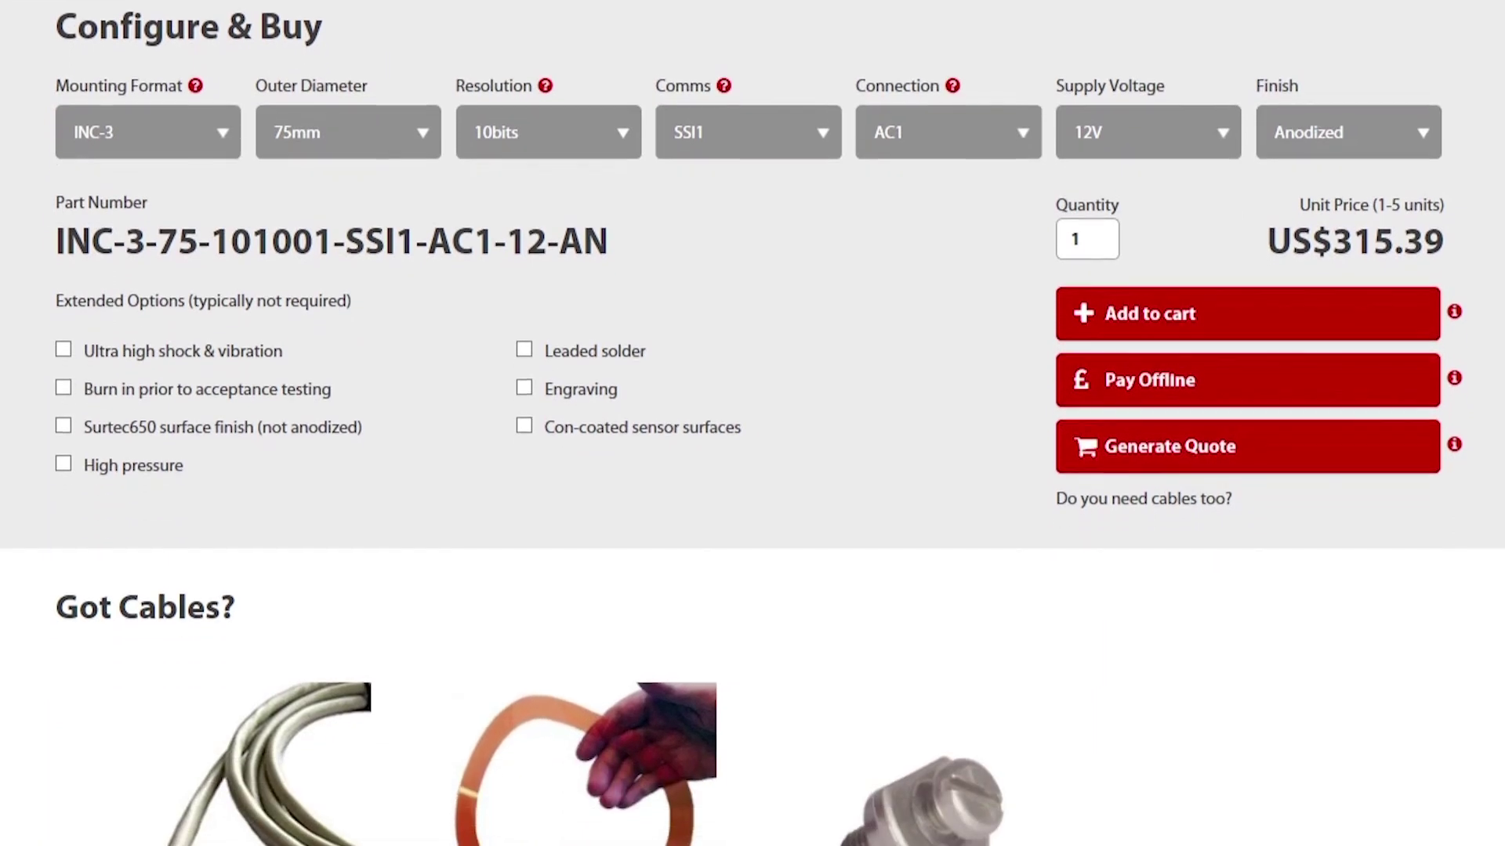
scroll(752, 423, down, 4)
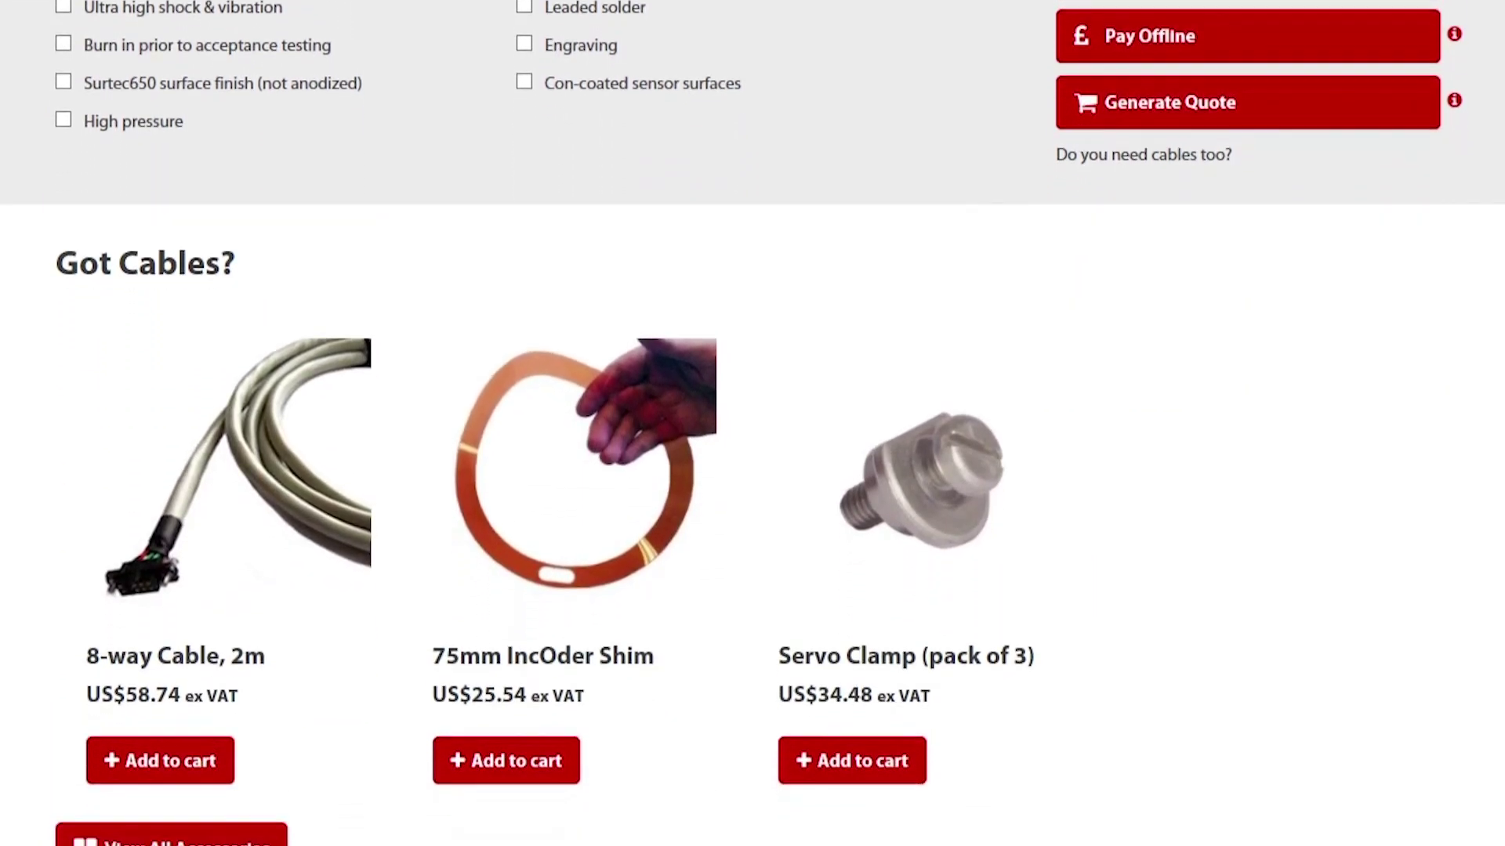